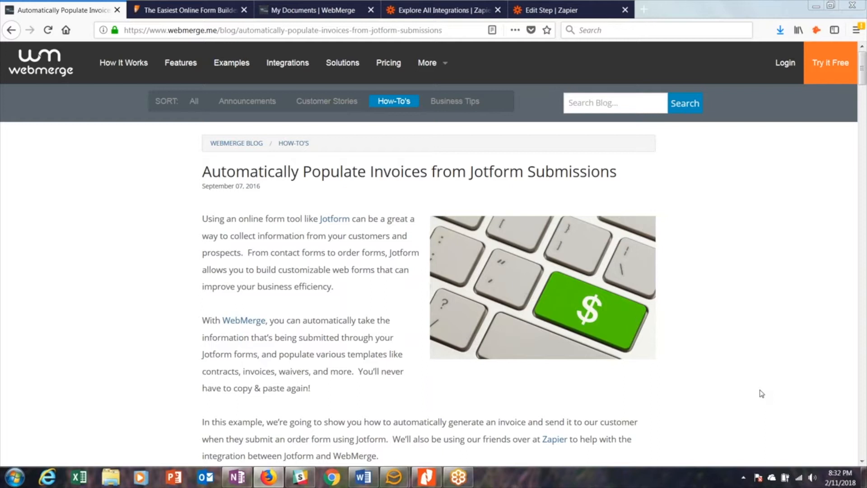
- Switch to the JotForm page and review the ABC Company Order Form's fields from the name down to the total
left_click(200, 10)
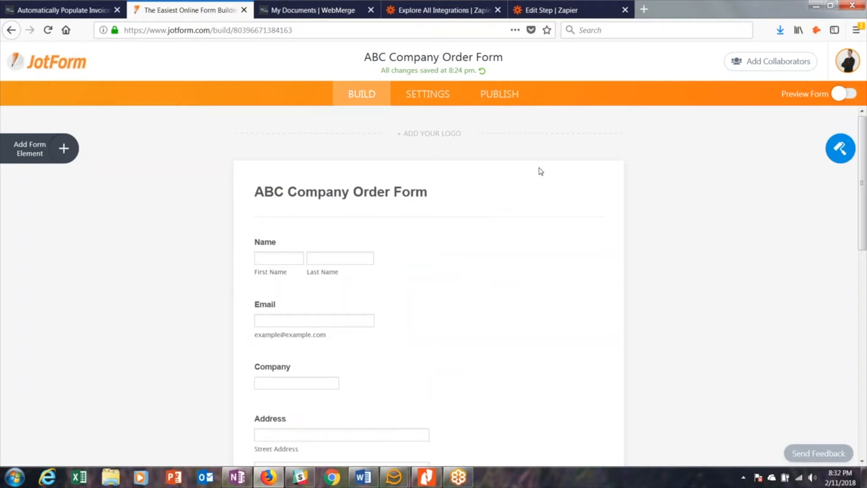
scroll(540, 171, "down", 3)
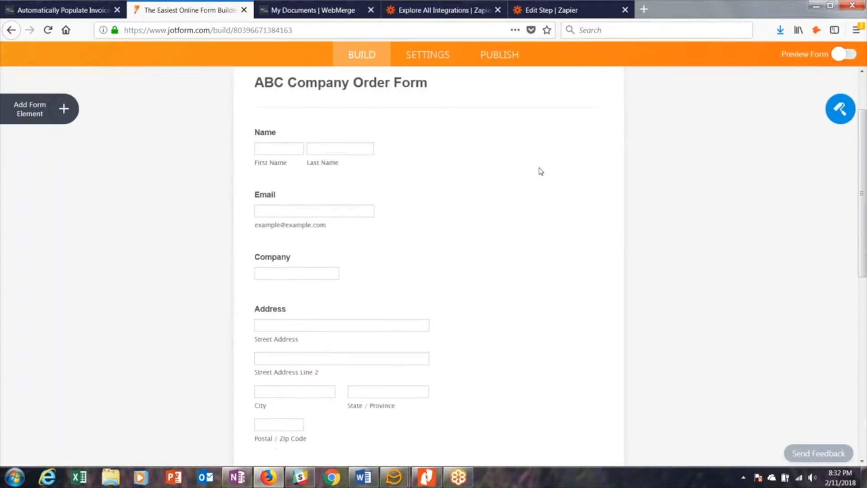
scroll(541, 171, "down", 2)
scroll(541, 171, "down", 4)
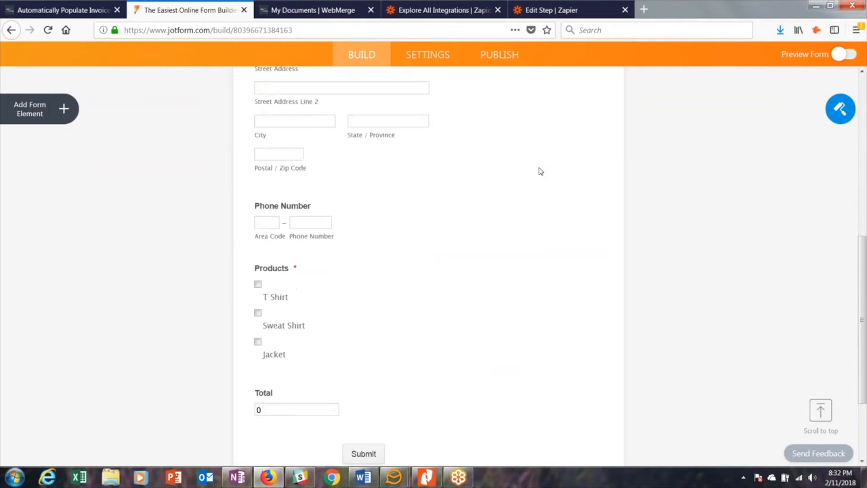
scroll(541, 171, "up", 2)
scroll(541, 171, "up", 3)
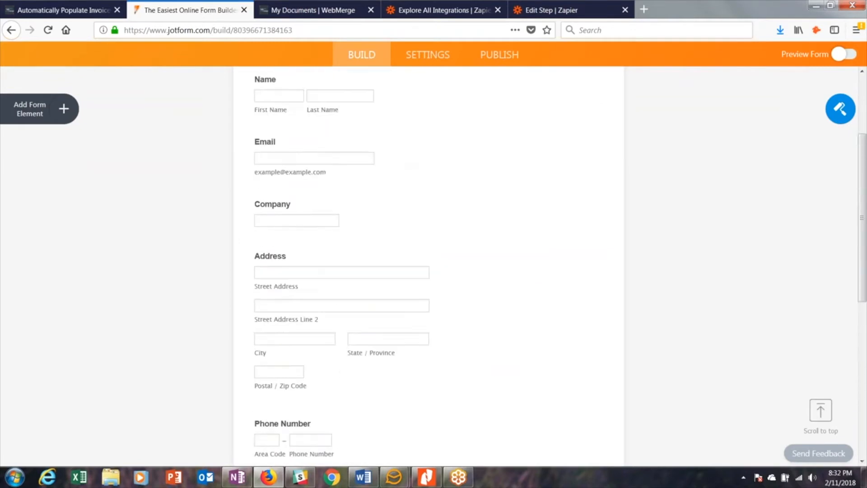
- In WebMerge, start a new document named "Invoice" and proceed to choosing its type
left_click(312, 10)
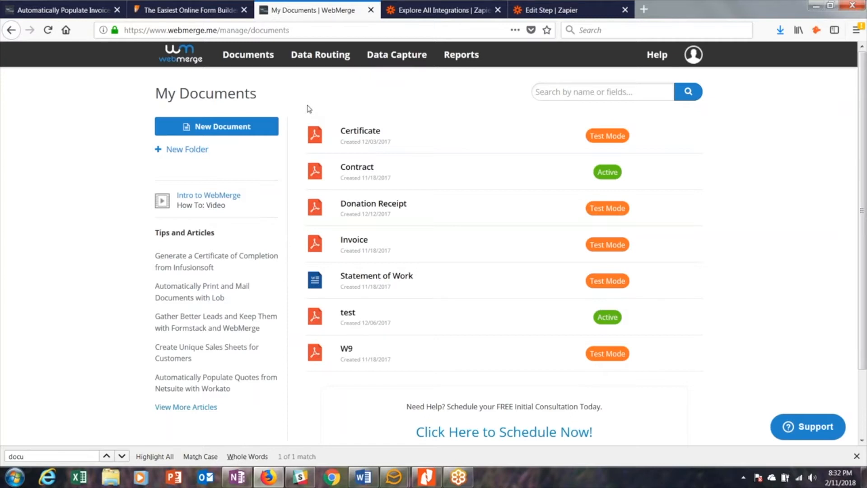
left_click(244, 128)
left_click(414, 221)
type("Invoice")
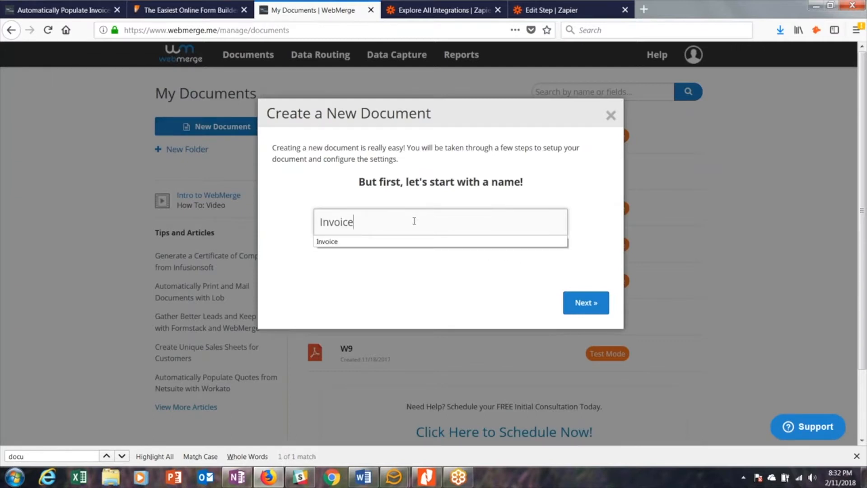
left_click(583, 302)
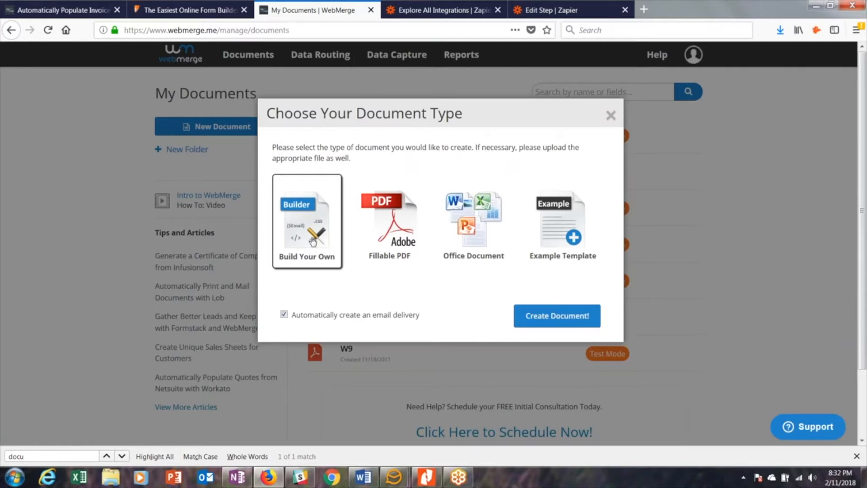
- Choose the Fillable PDF type, inspect the W9 name field's properties in Nitro Pro, and return to WebMerge
left_click(392, 240)
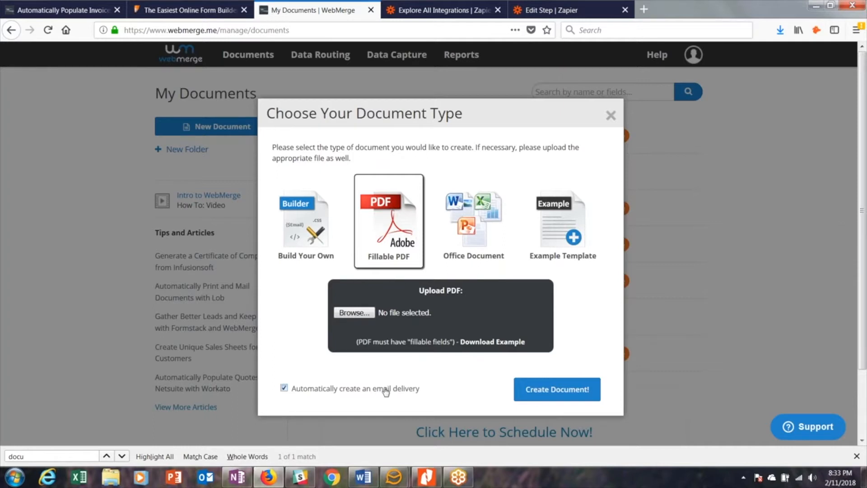
left_click(425, 477)
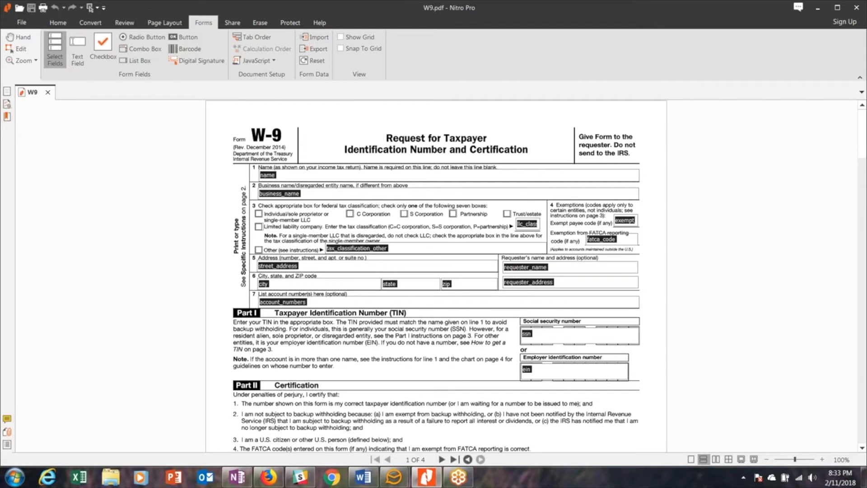
left_click(283, 180)
right_click(284, 177)
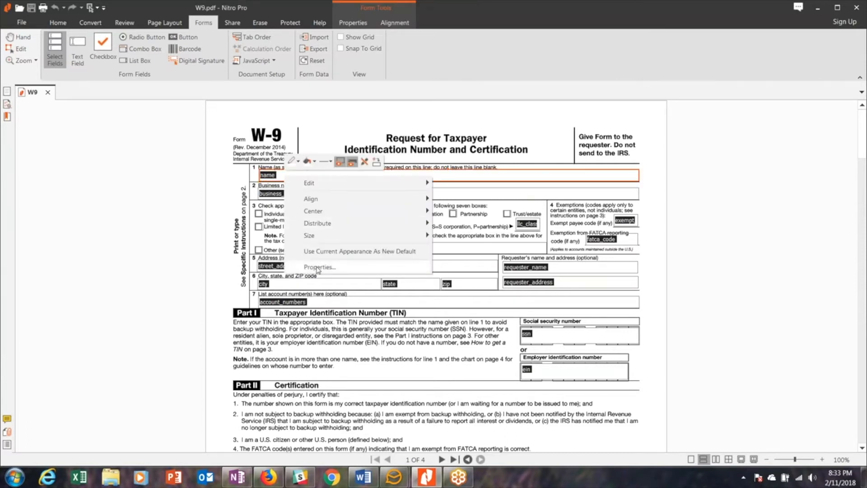
left_click(317, 267)
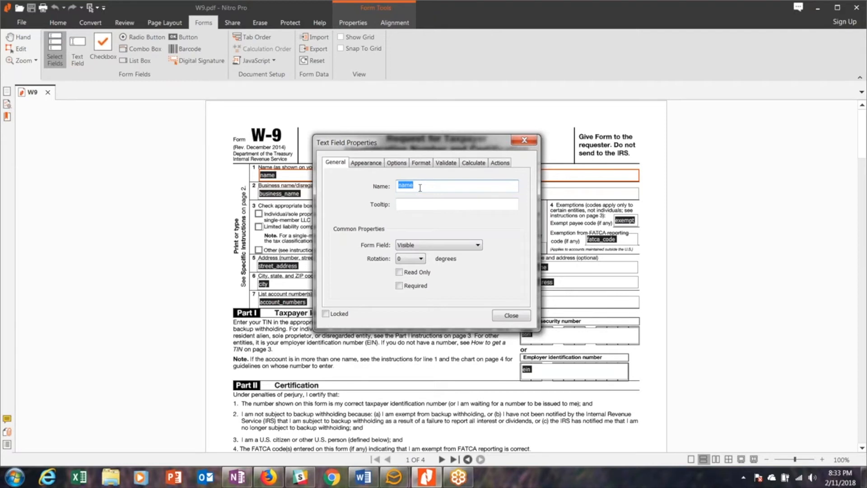
left_click(525, 141)
left_click(818, 8)
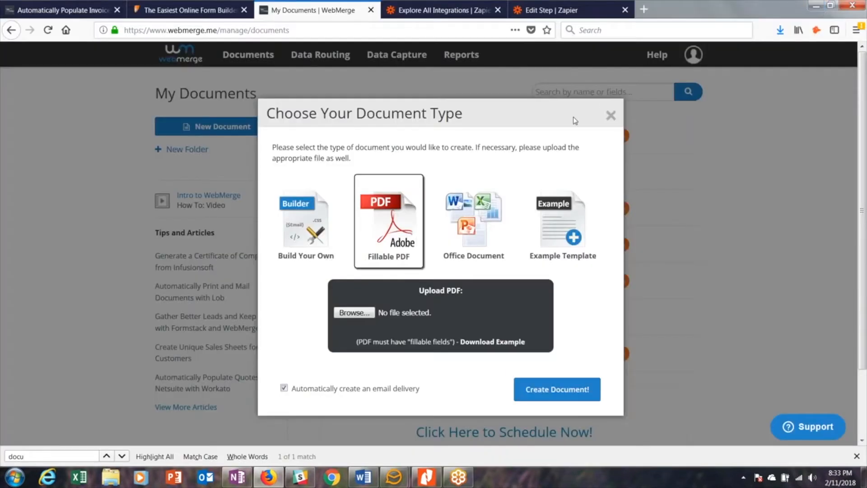
- Choose the Office Document type, examine the first-name merge field in Word's Donation Receipt, and return to WebMerge
left_click(470, 223)
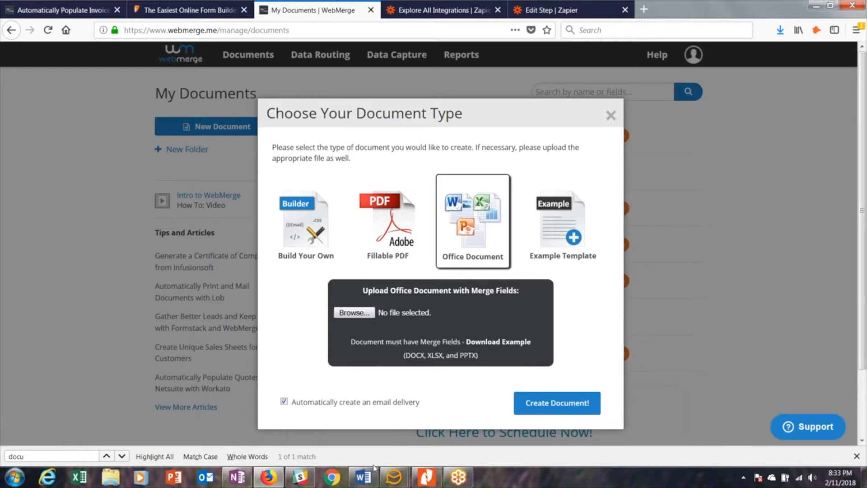
left_click(365, 477)
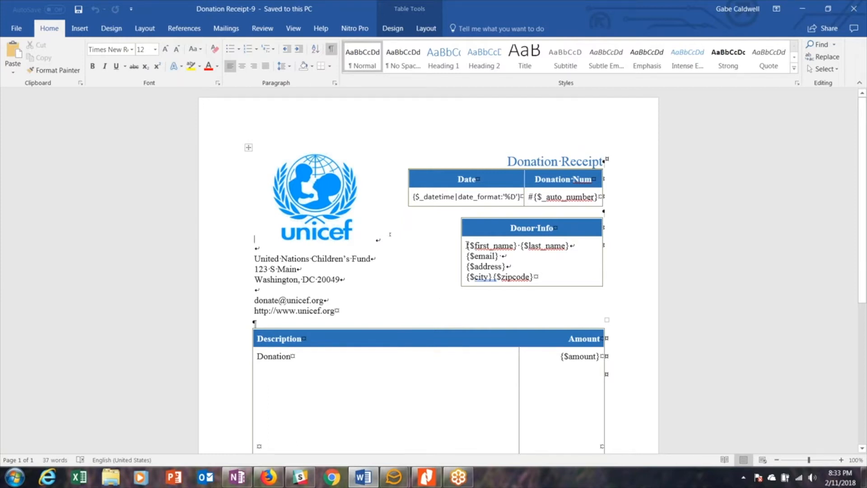
left_click_drag(466, 245, 520, 245)
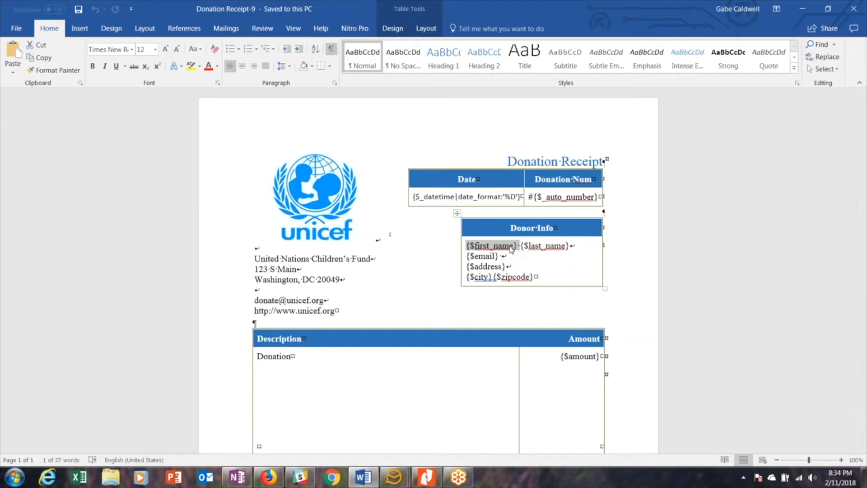
left_click(802, 9)
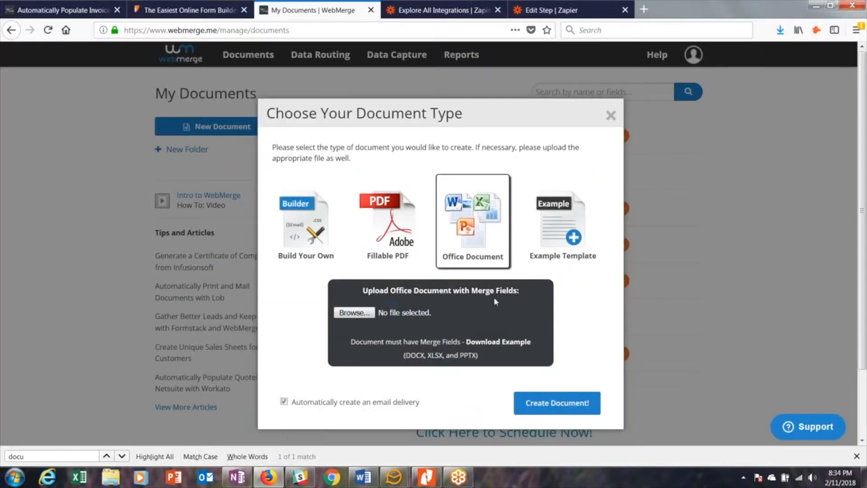
- Look through the available example templates, switch back to Build Your Own, and dismiss the new document setup
left_click(566, 248)
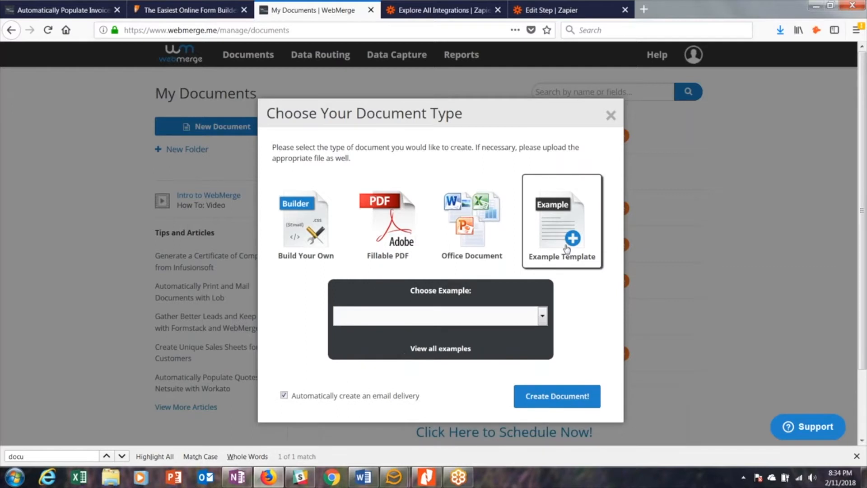
left_click(542, 316)
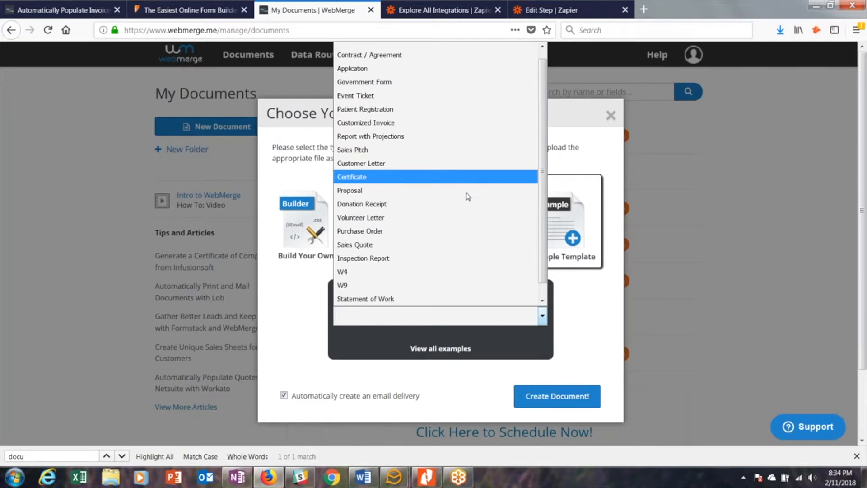
left_click(578, 299)
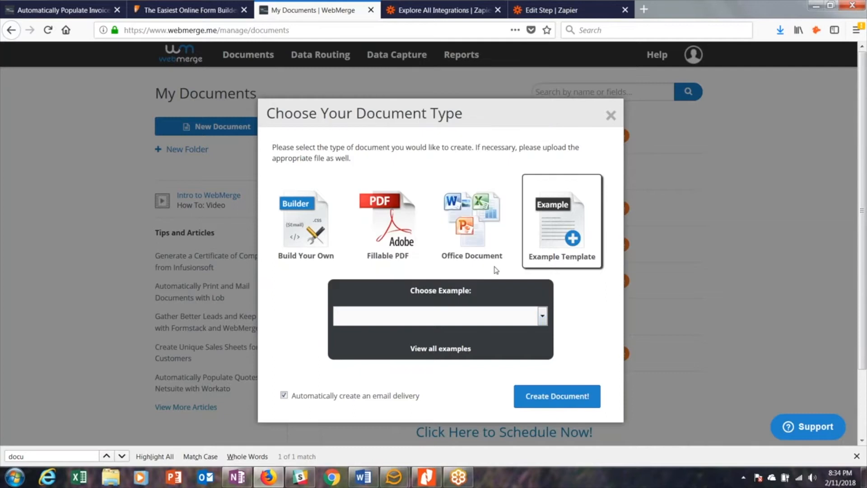
left_click(312, 246)
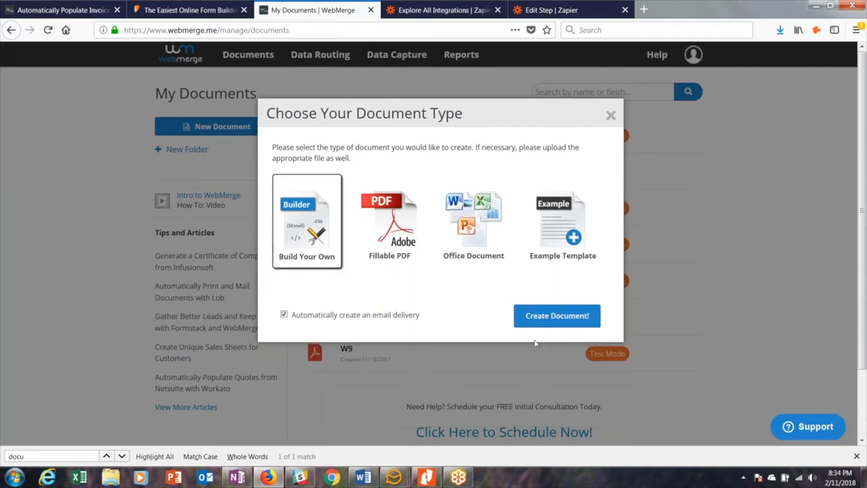
left_click(611, 116)
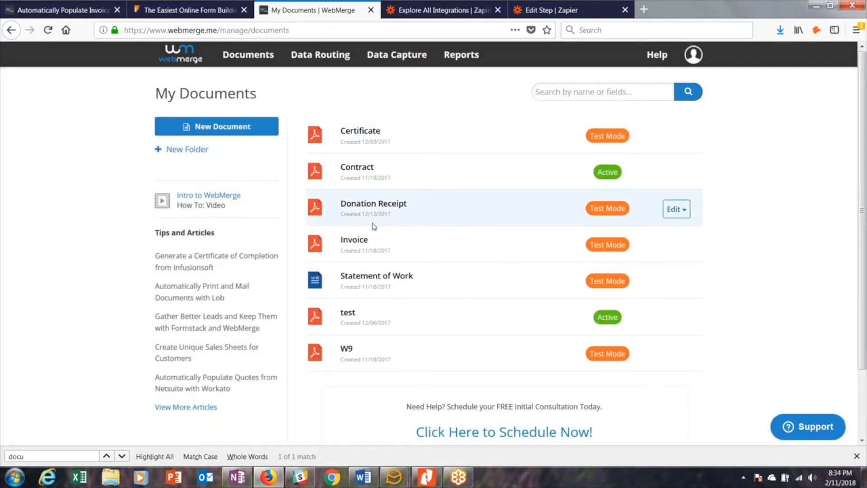
- Open the existing Invoice document in the Document Builder, review its Bill To and line-item merge fields, and save it
left_click(355, 240)
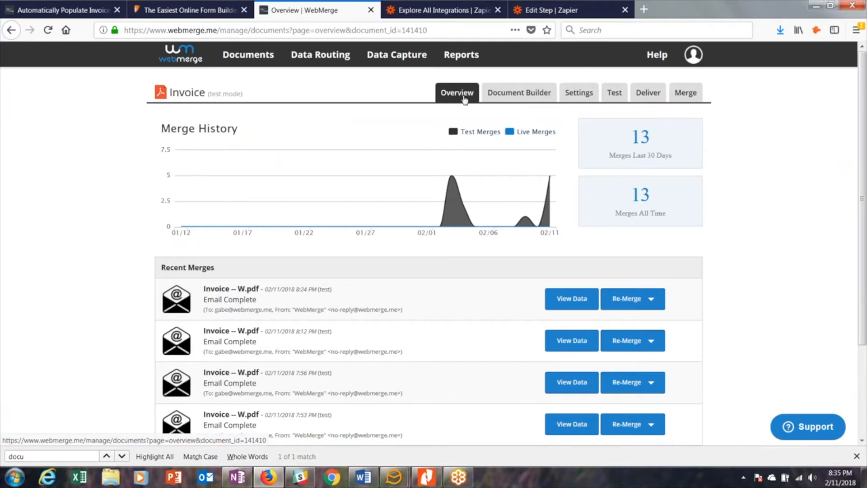
left_click(514, 99)
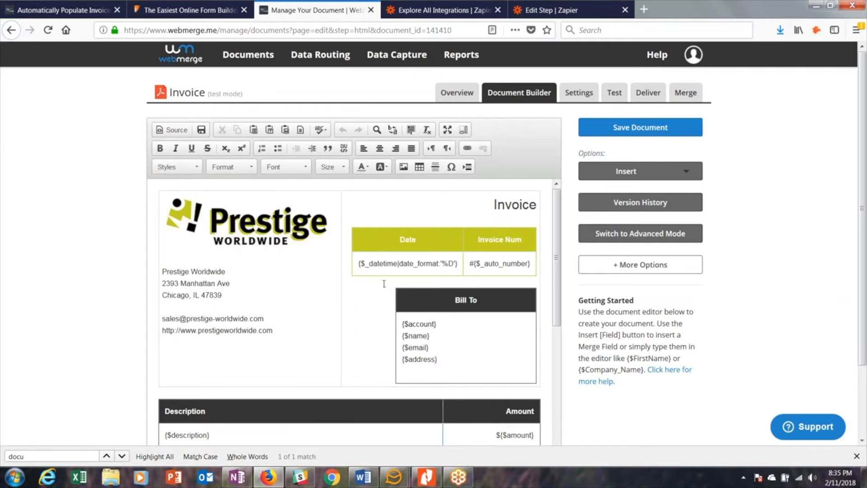
left_click_drag(401, 324, 435, 336)
left_click(403, 336)
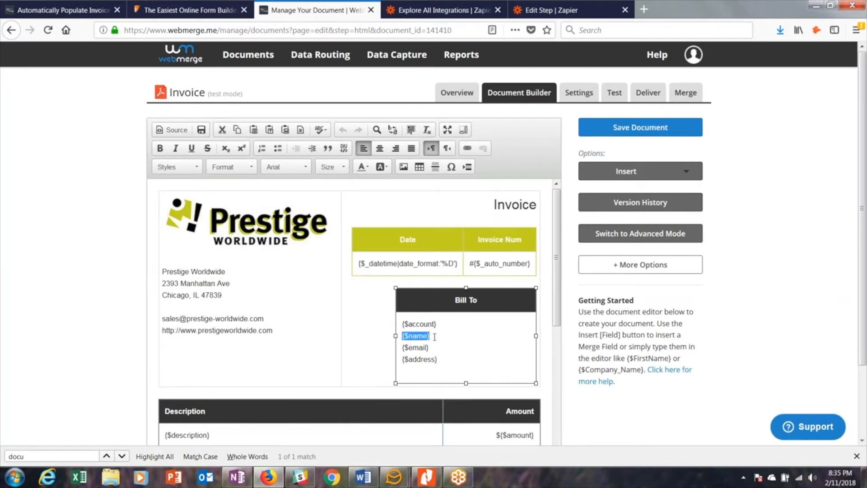
scroll(422, 362, "down", 3)
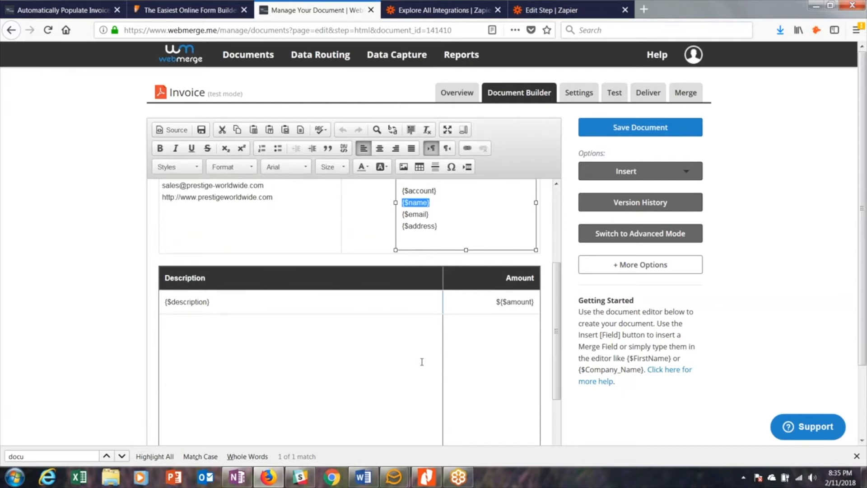
scroll(421, 362, "up", 3)
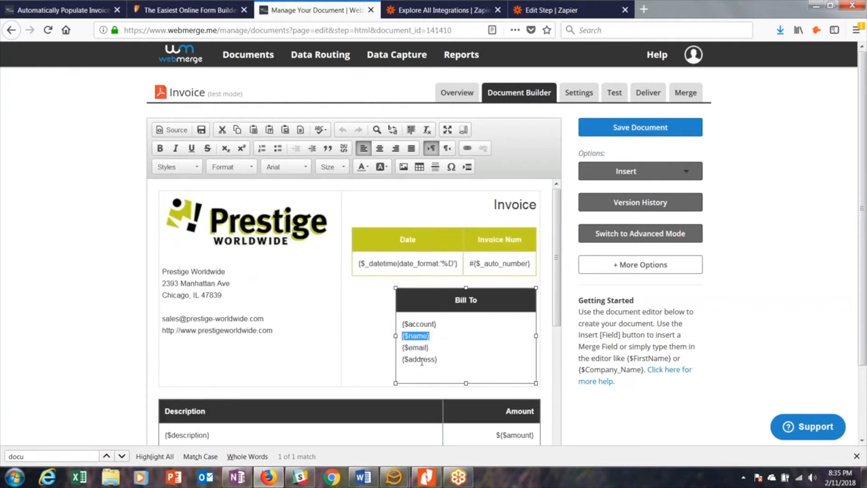
left_click(640, 127)
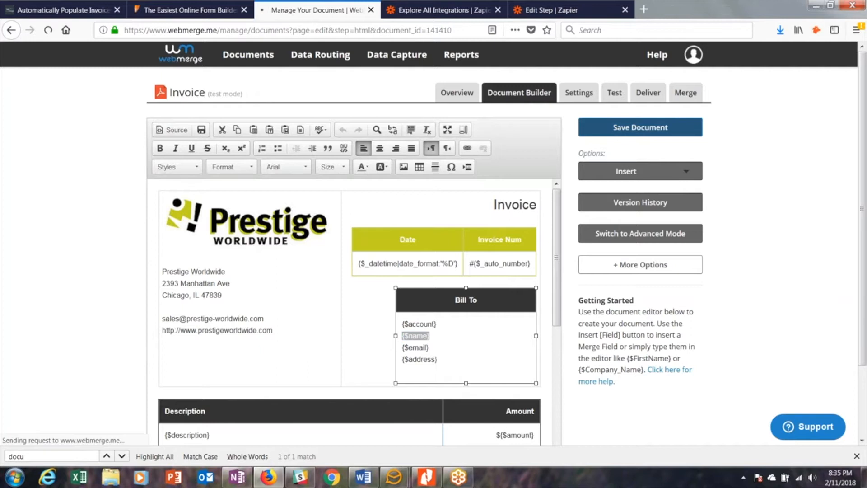
- Review the Invoice document's output, page size and file name options in its settings, and save the settings
left_click(588, 97)
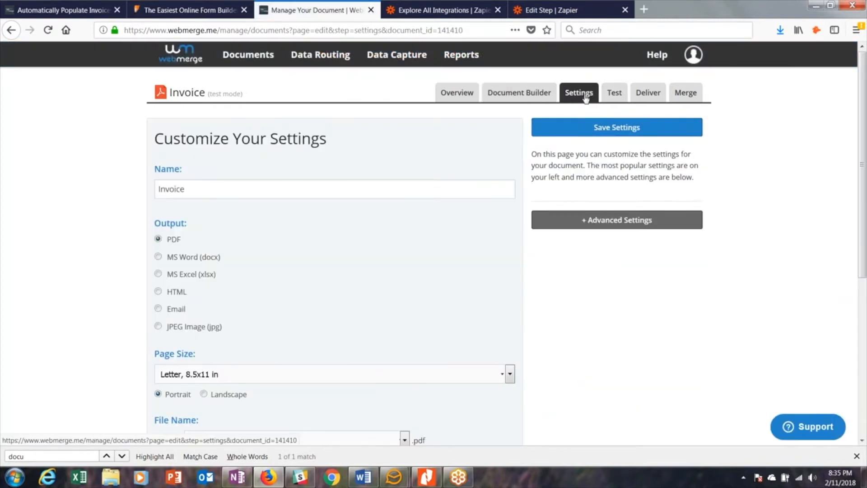
scroll(185, 170, "down", 3)
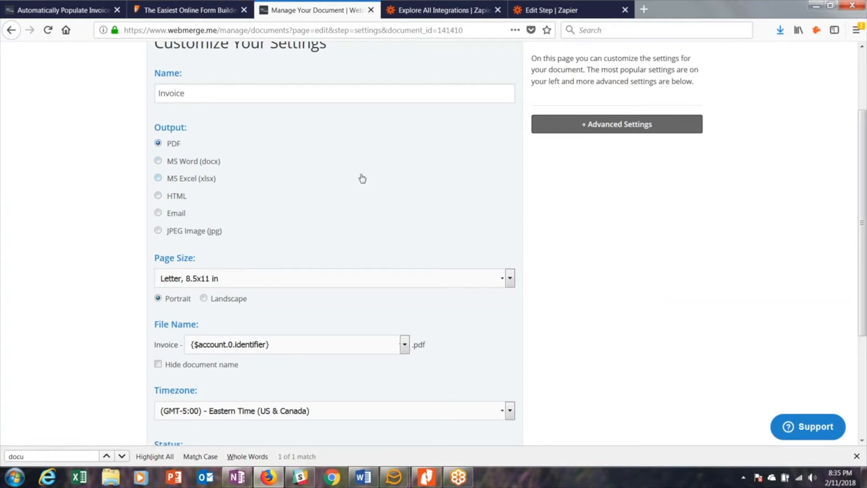
scroll(362, 179, "down", 5)
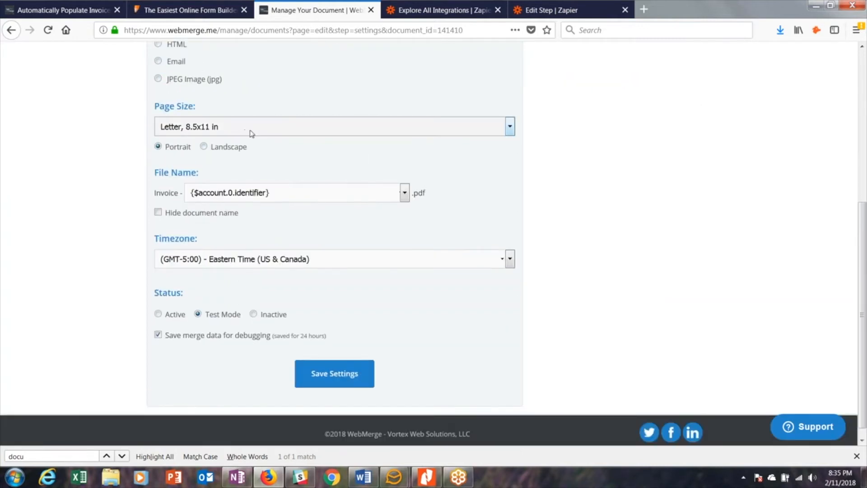
left_click(508, 132)
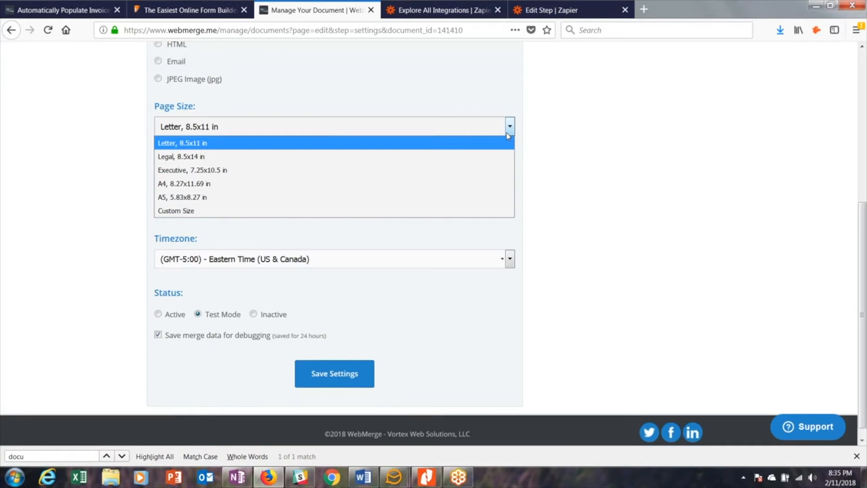
left_click(507, 134)
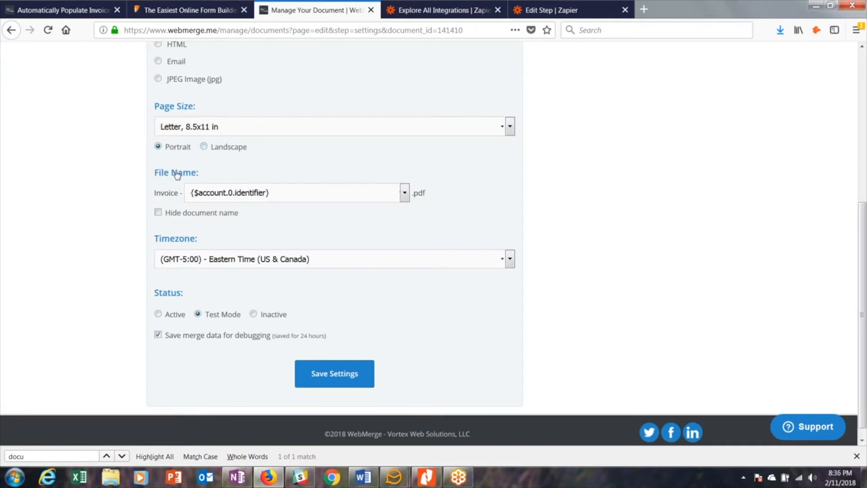
left_click(404, 194)
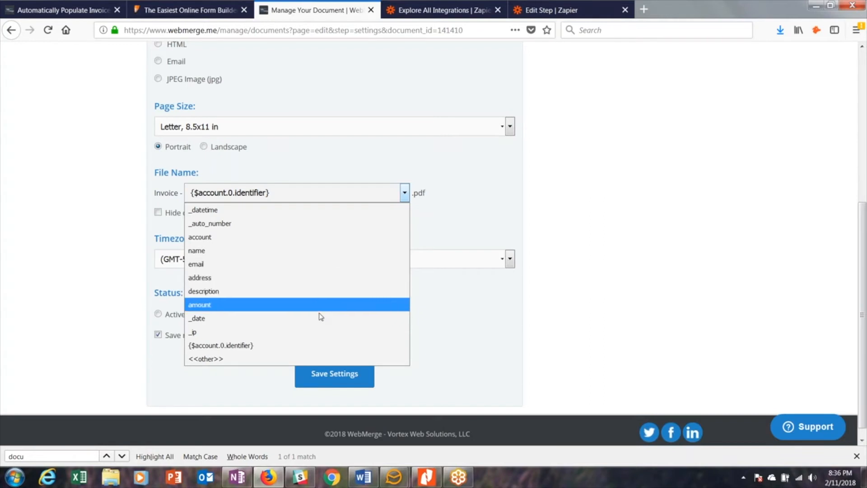
left_click(453, 313)
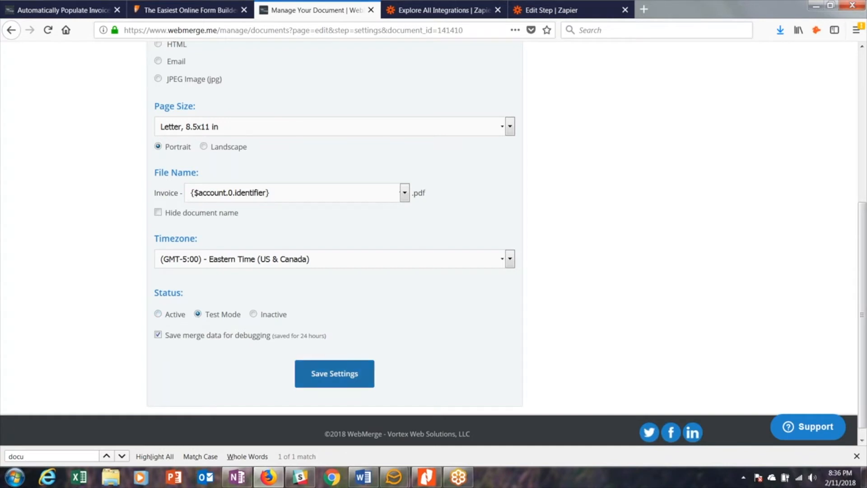
left_click(357, 374)
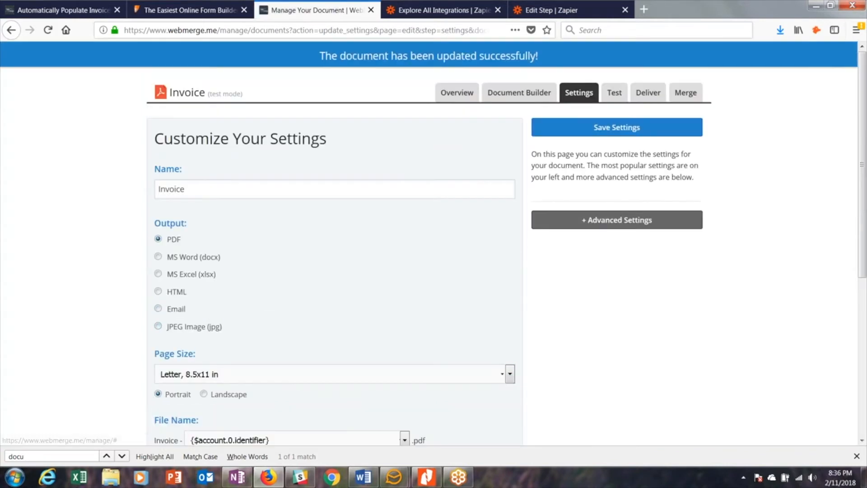
- Look through the CRM, document storage, e-signature, mail and other delivery options for the Invoice document, and dismiss the new delivery setup
left_click(644, 89)
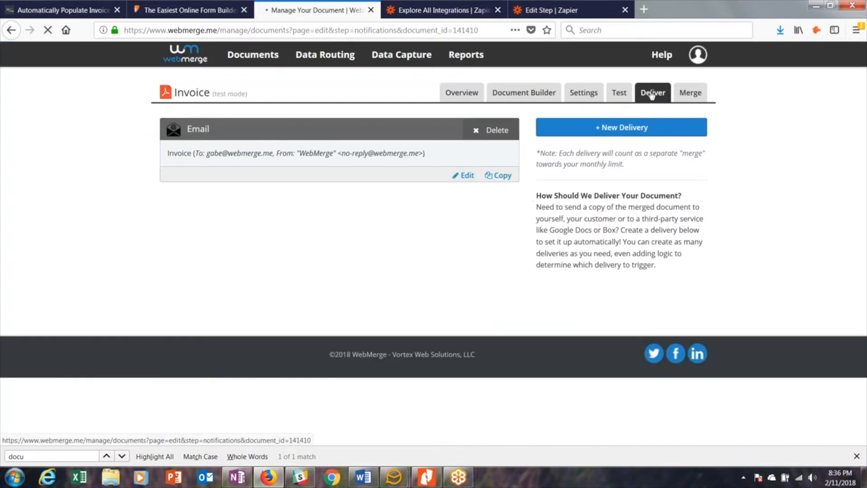
left_click(625, 129)
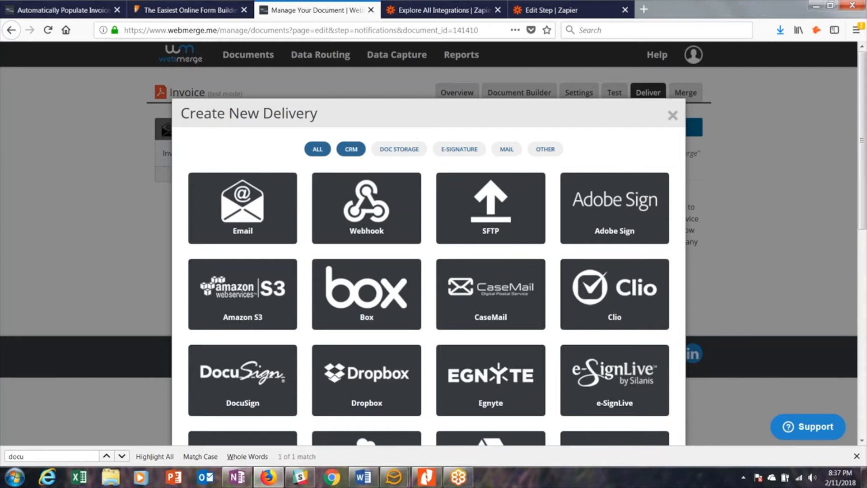
left_click(350, 150)
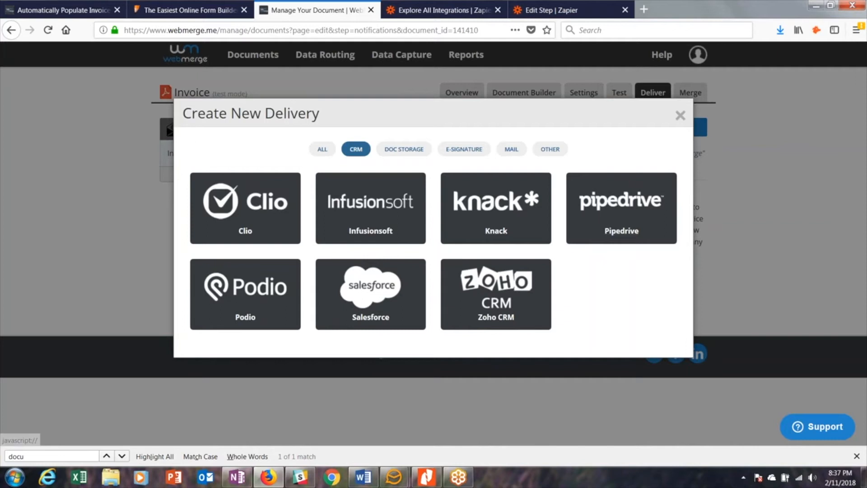
left_click(413, 151)
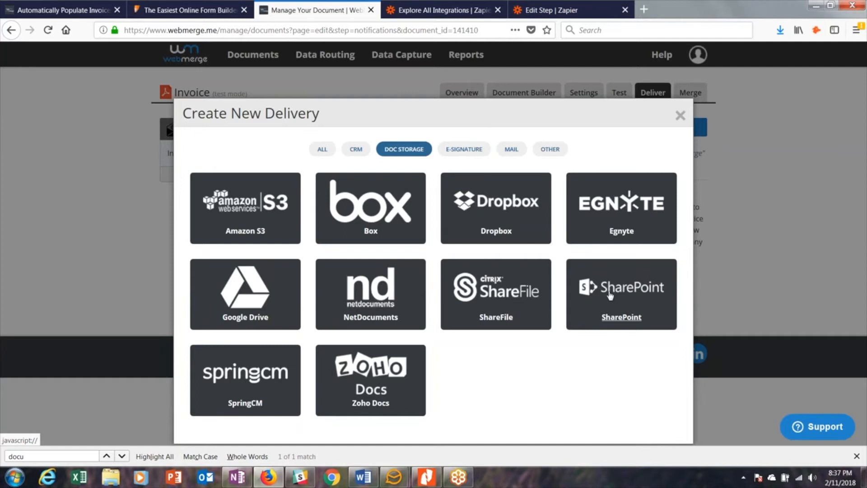
left_click(465, 149)
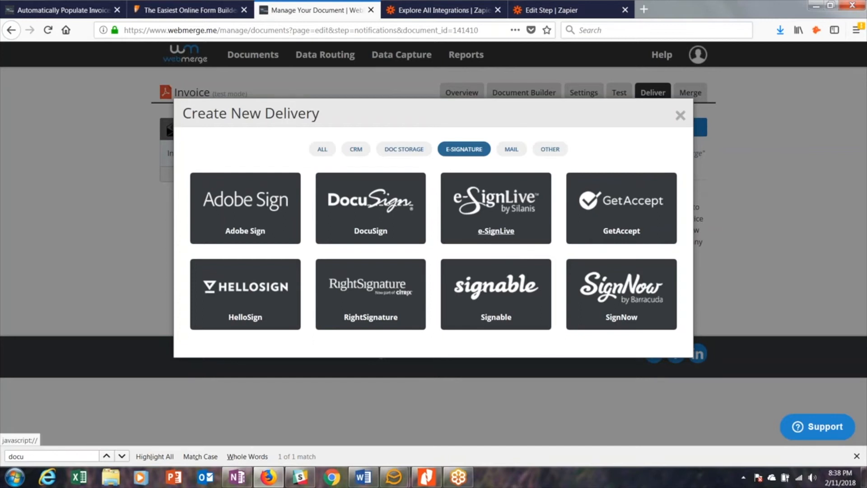
left_click(512, 149)
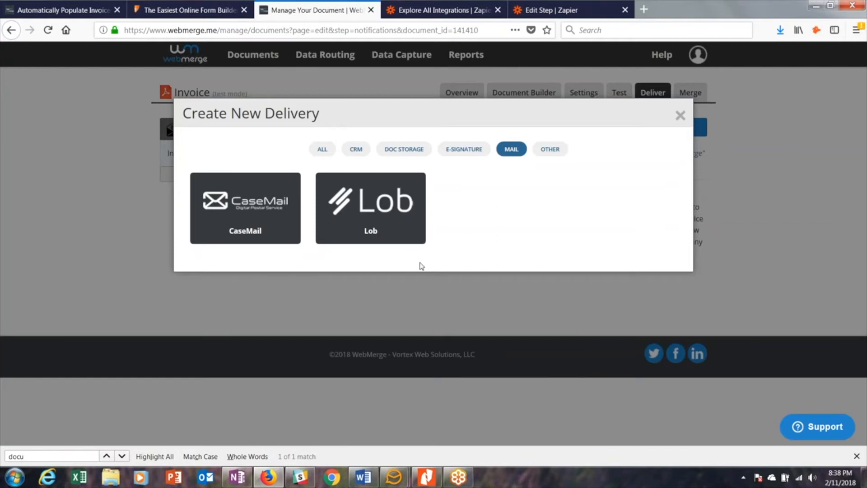
left_click(546, 150)
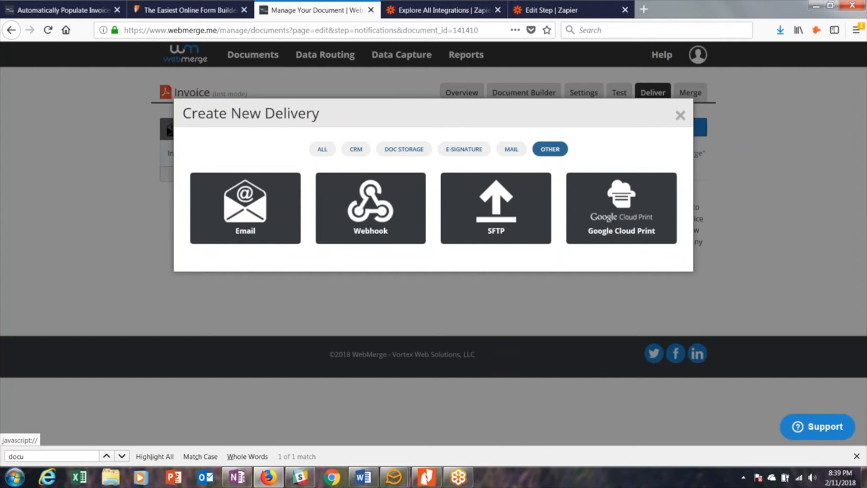
left_click(680, 118)
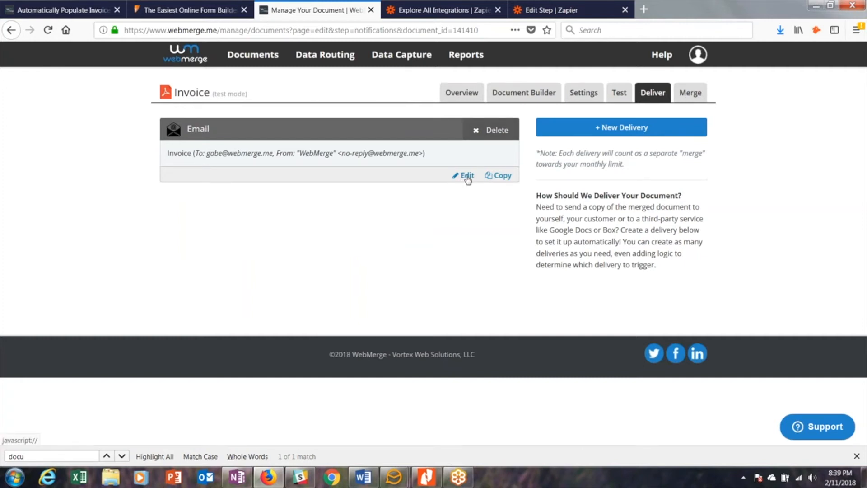
- View the Invoice document's merge options, switch to Zapier's zap editor, and set the trigger to JotForm's New Submission
left_click(693, 96)
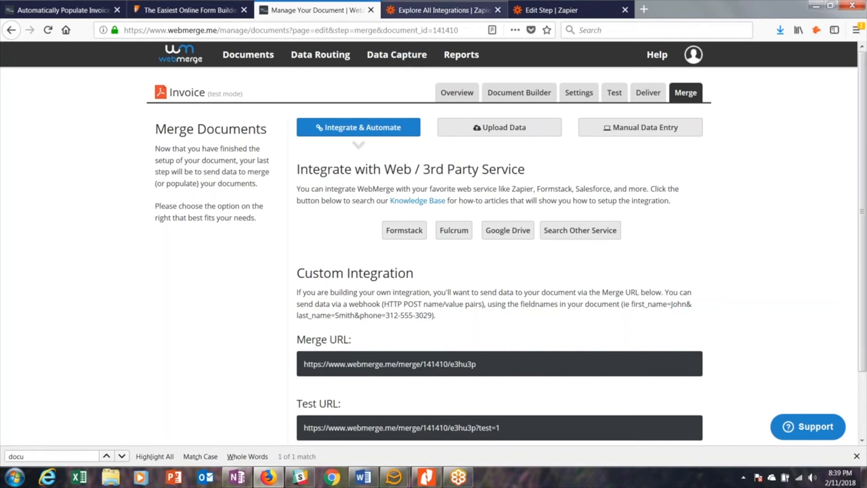
left_click(442, 10)
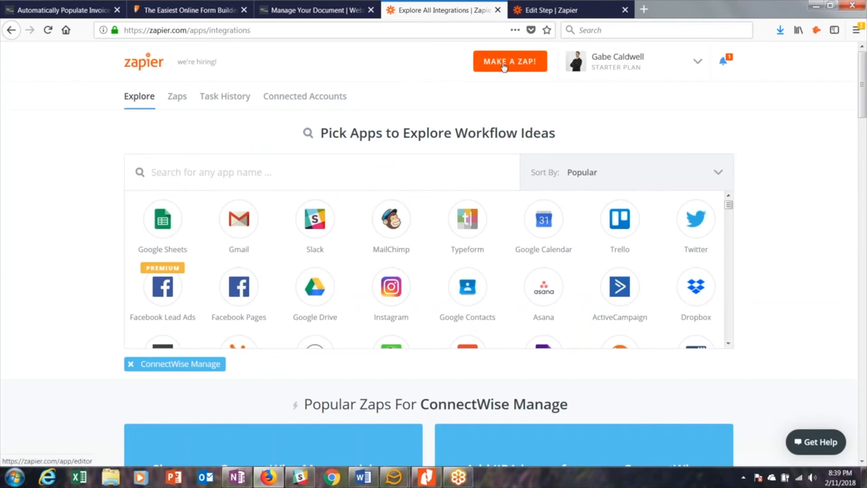
left_click(565, 14)
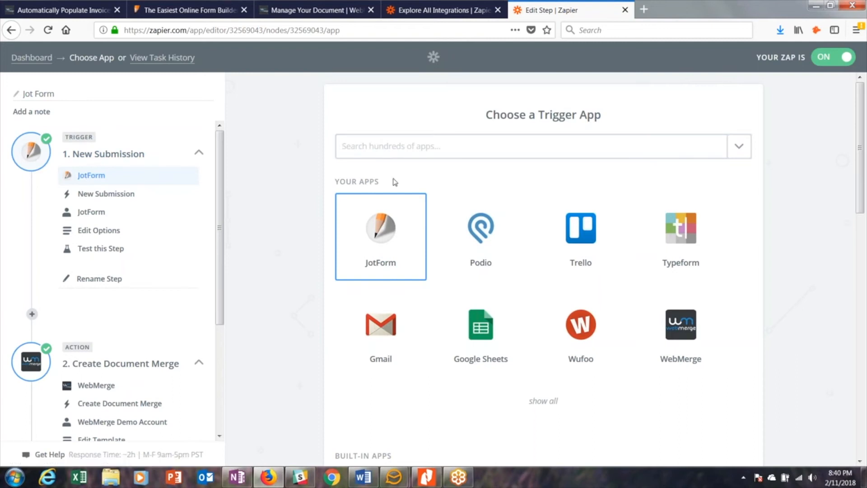
left_click(387, 238)
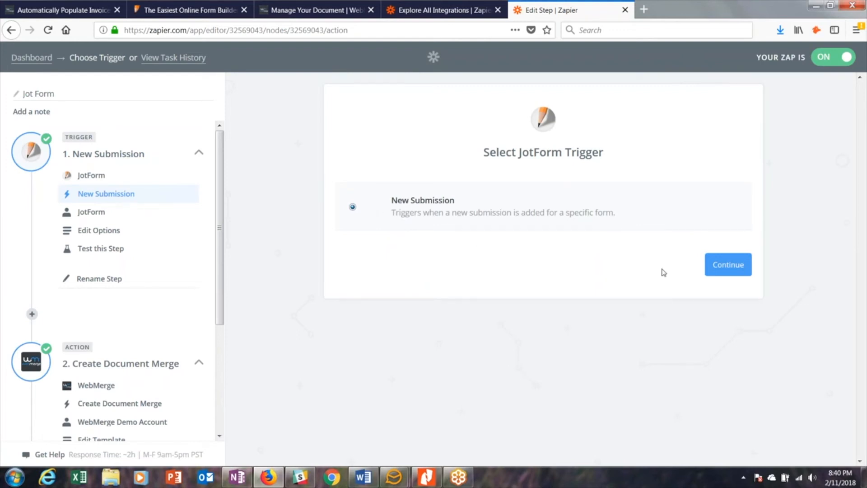
left_click(722, 269)
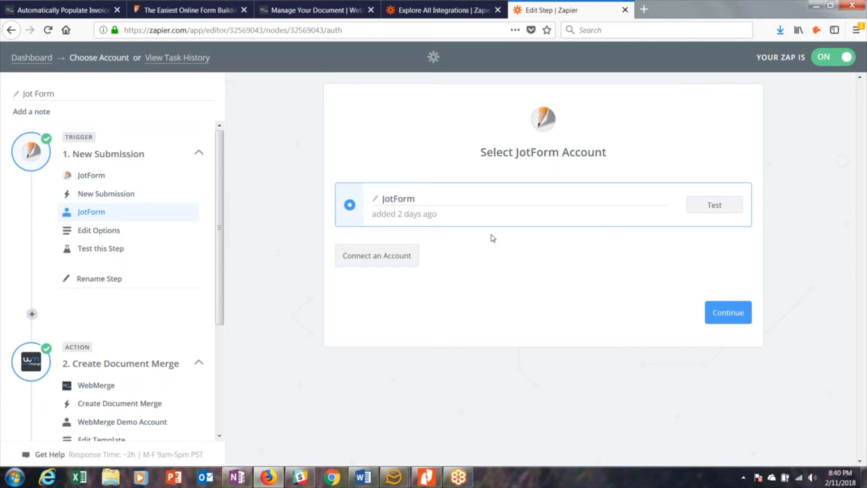
left_click(404, 256)
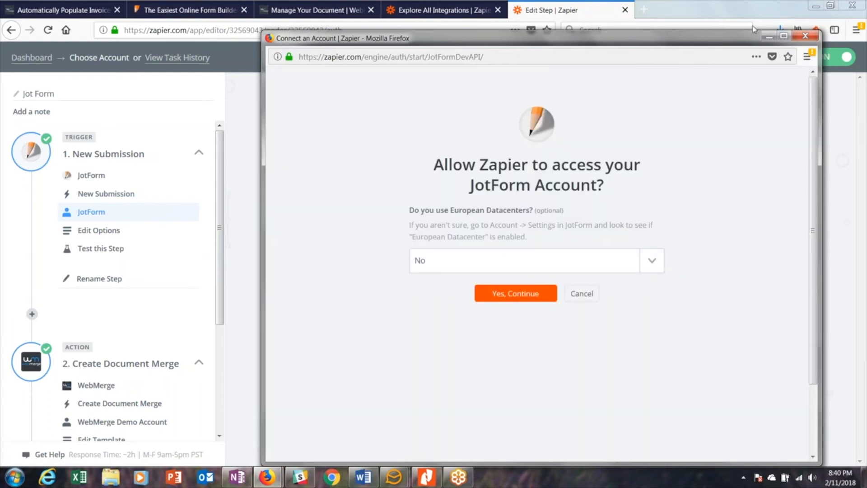
left_click(825, 26)
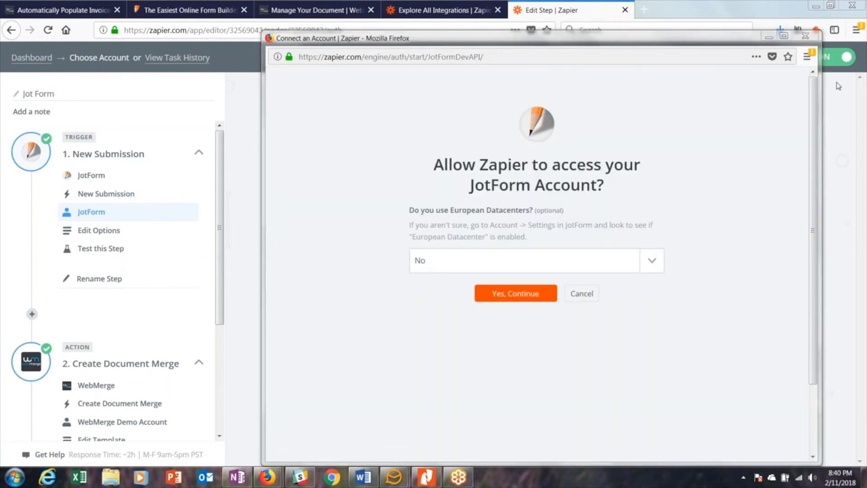
left_click(797, 39)
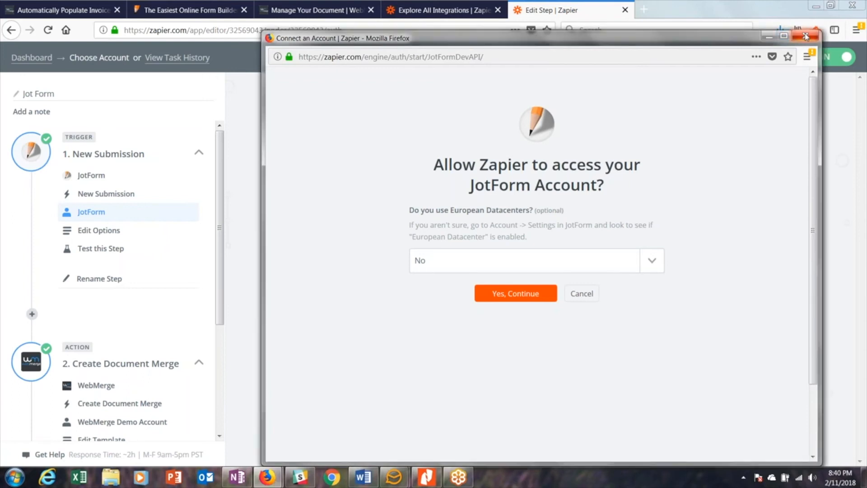
right_click(769, 39)
left_click(764, 41)
left_click(765, 38)
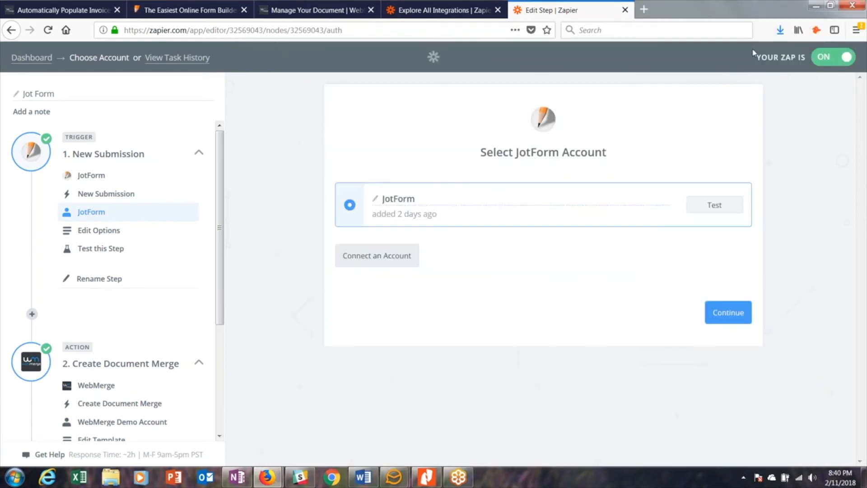
- Use the existing JotForm account, select ABC Company Order Form as the trigger form, and complete the trigger test
left_click(727, 312)
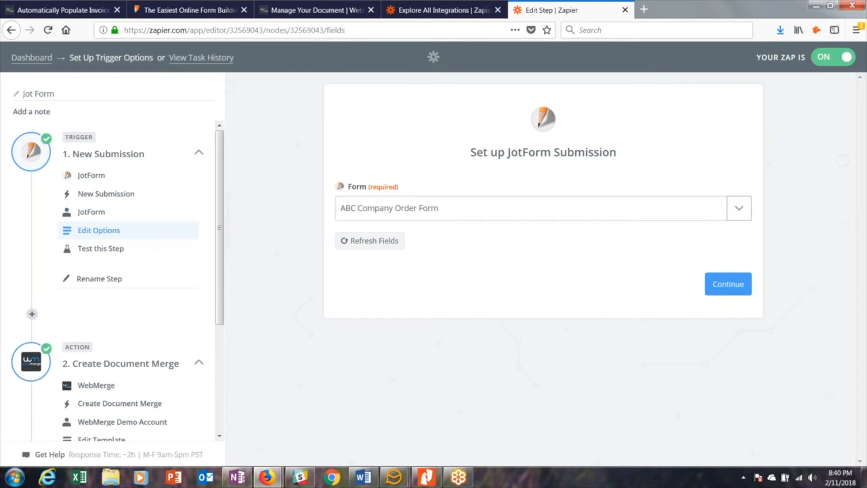
left_click(739, 209)
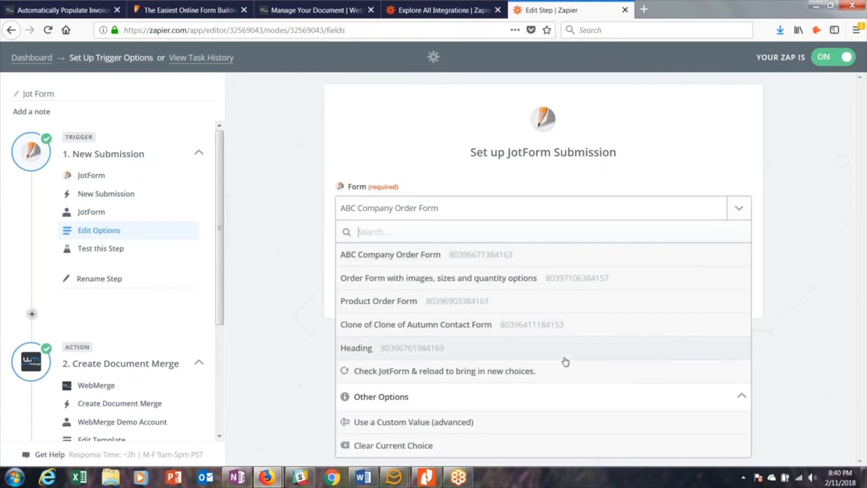
left_click(535, 259)
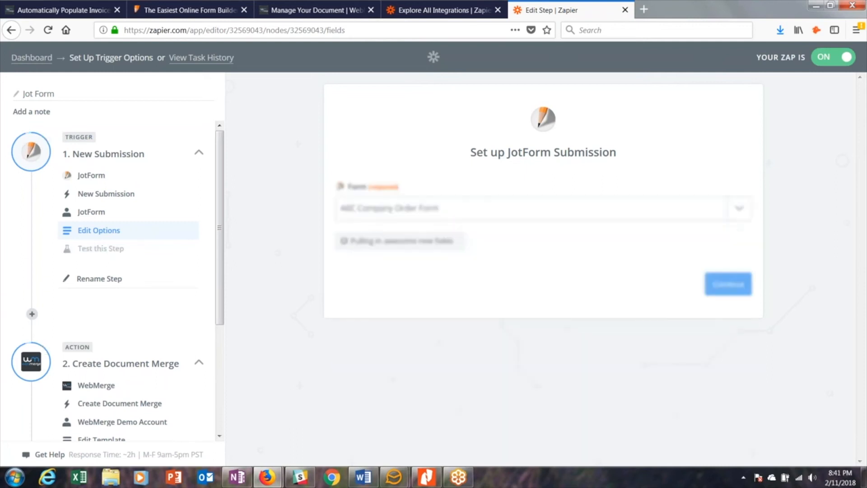
left_click(728, 283)
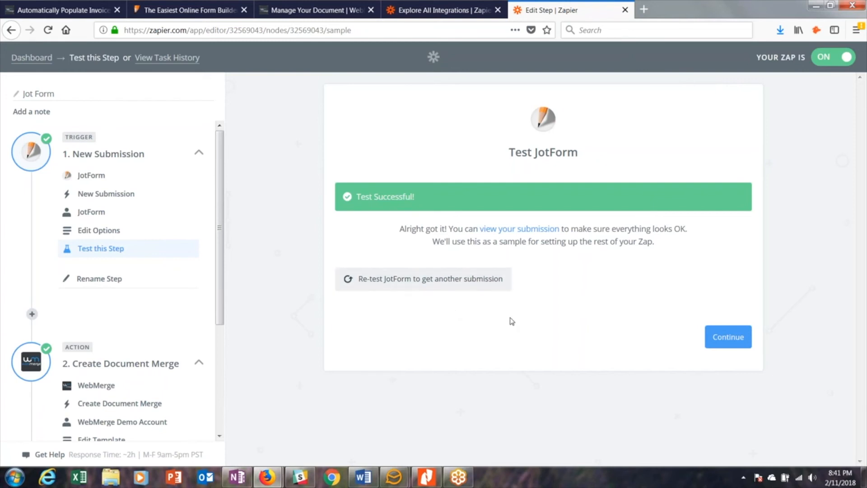
left_click(719, 341)
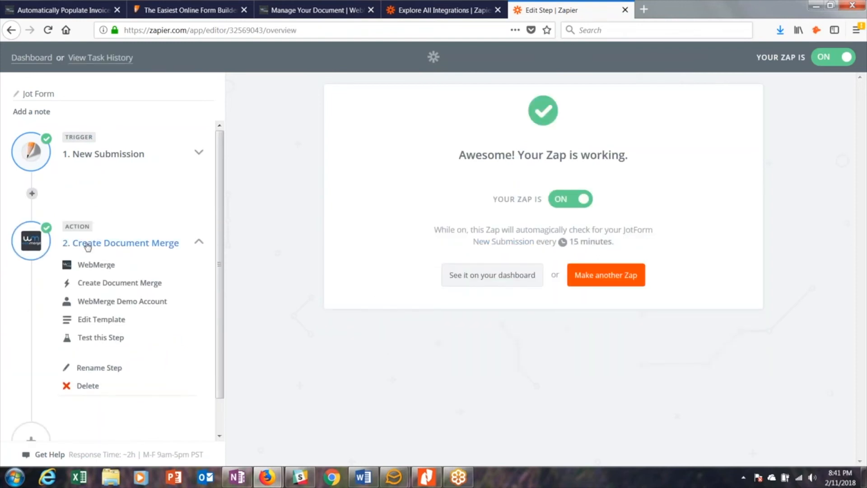
- Set the zap's action to WebMerge's Create Document Merge
left_click(88, 267)
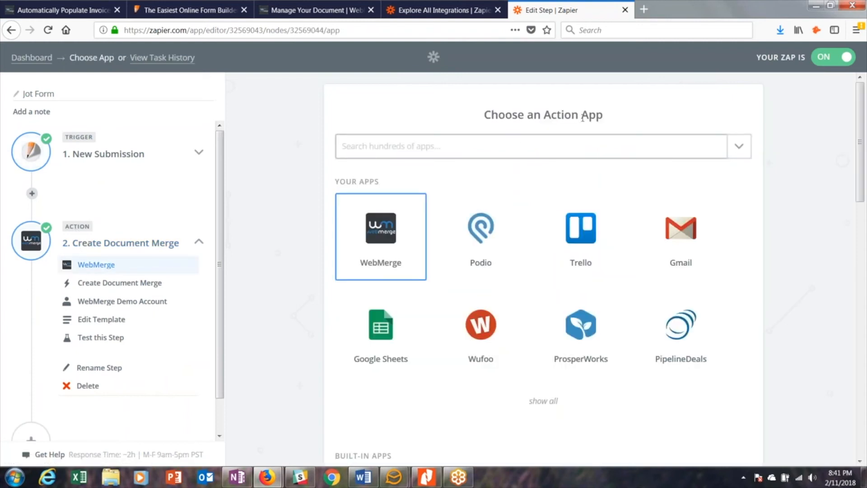
left_click(375, 229)
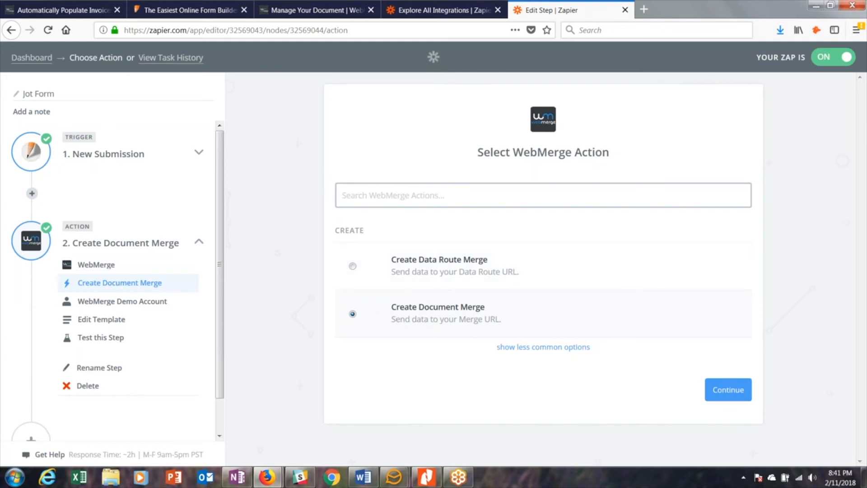
left_click(723, 389)
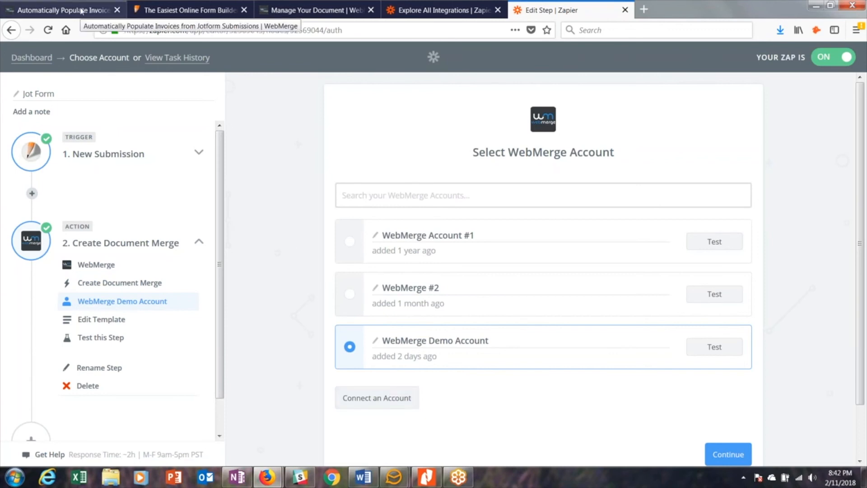
- Switch to WebMerge and create a new API key named Zapier in the account's API access settings
left_click(304, 13)
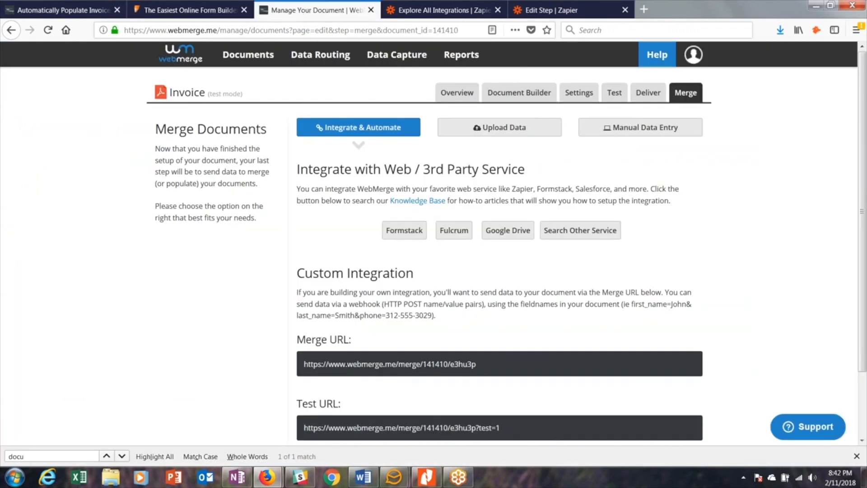
mouse_move(694, 55)
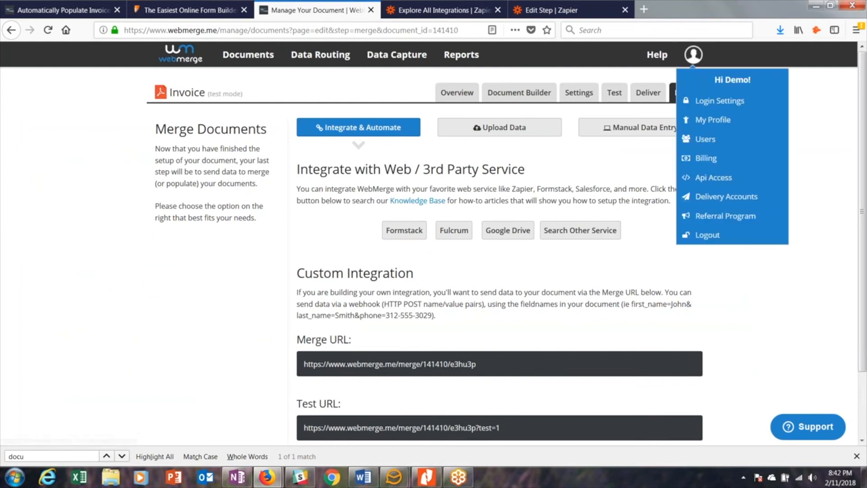
left_click(715, 179)
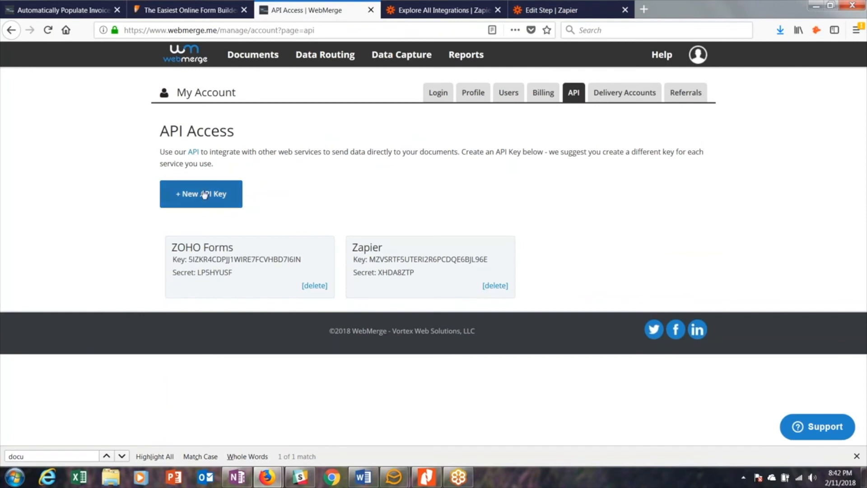
left_click(205, 194)
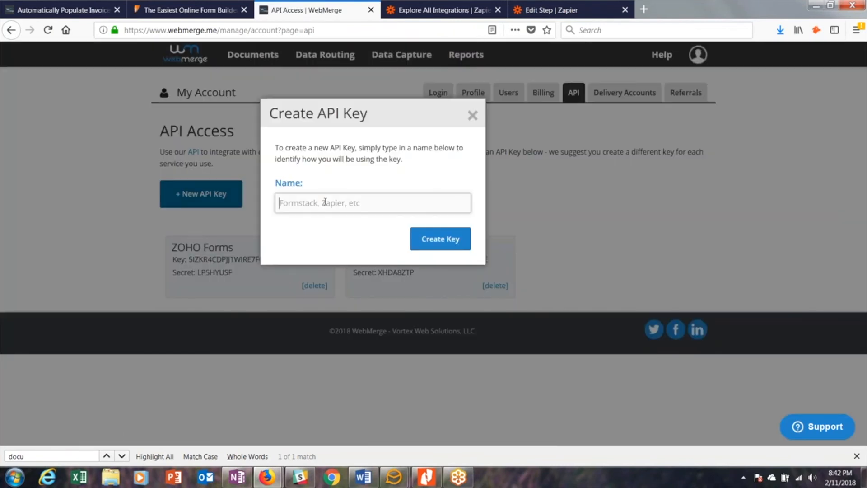
left_click(325, 202)
type("Zapier")
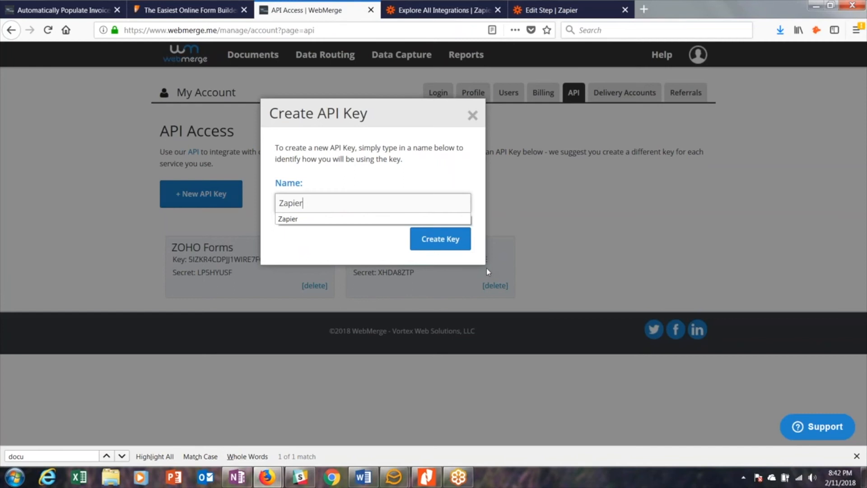
left_click(445, 238)
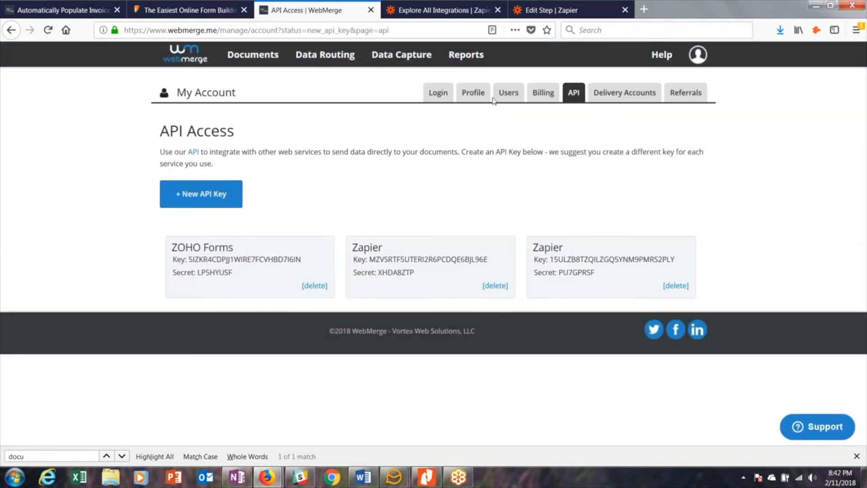
- Return to Zapier, view and dismiss the WebMerge account connection form, and proceed with the existing WebMerge Demo Account
left_click(544, 14)
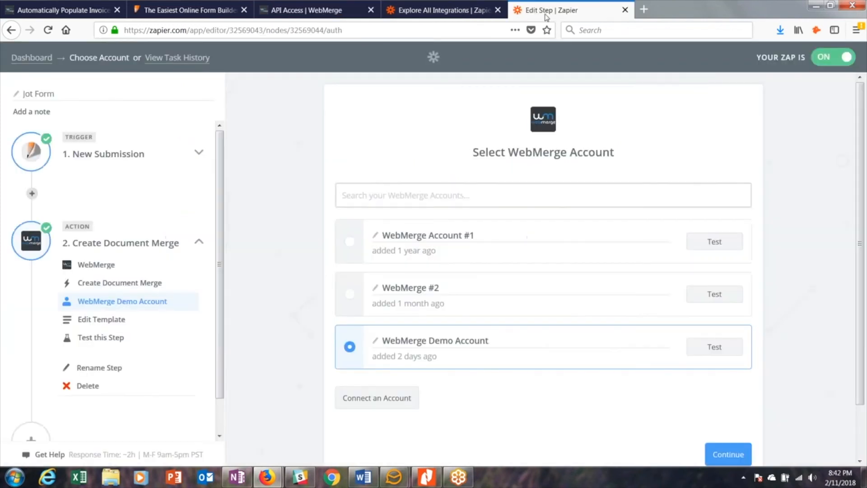
left_click(384, 401)
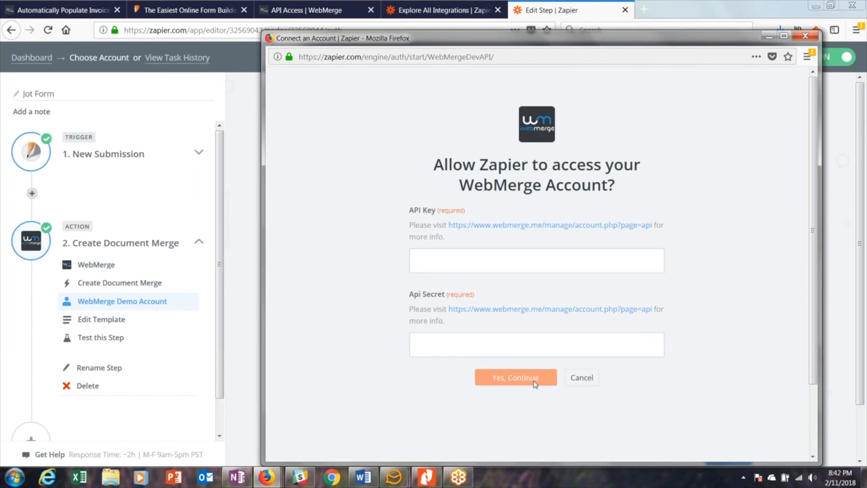
left_click(805, 36)
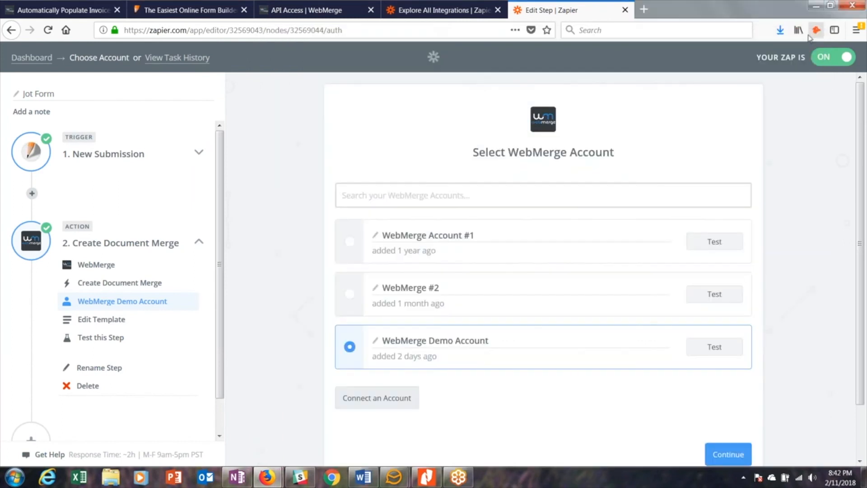
left_click(732, 458)
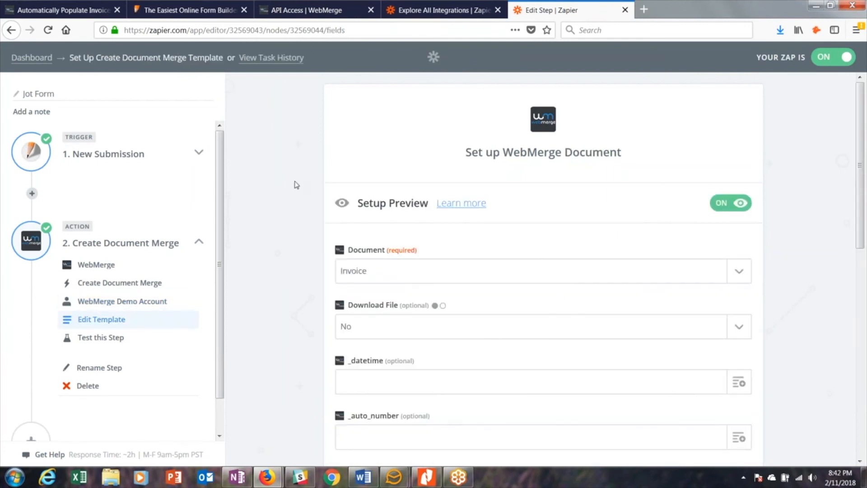
- Select Invoice as the WebMerge document for the Create Document Merge action
scroll(297, 185, "down", 1)
scroll(296, 185, "down", 2)
scroll(297, 185, "up", 1)
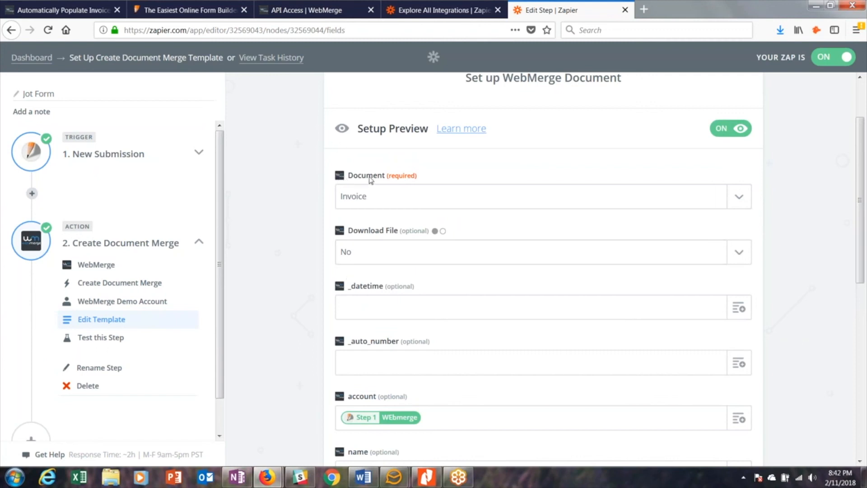
left_click(740, 204)
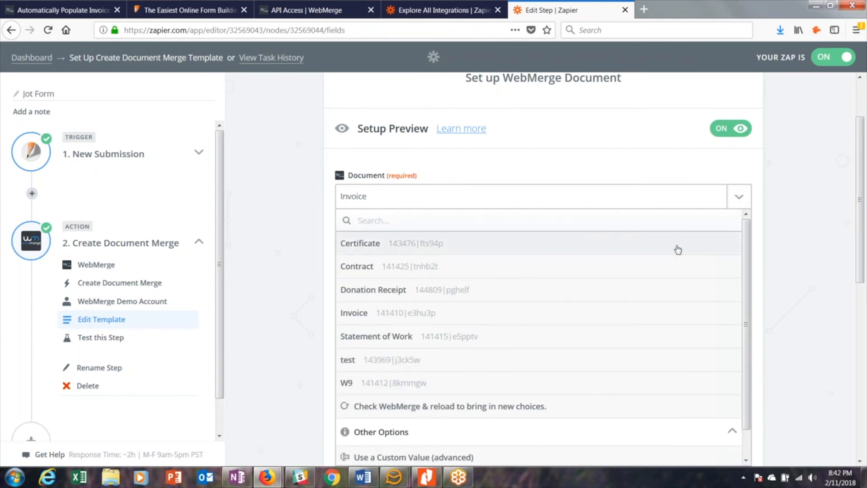
left_click(609, 320)
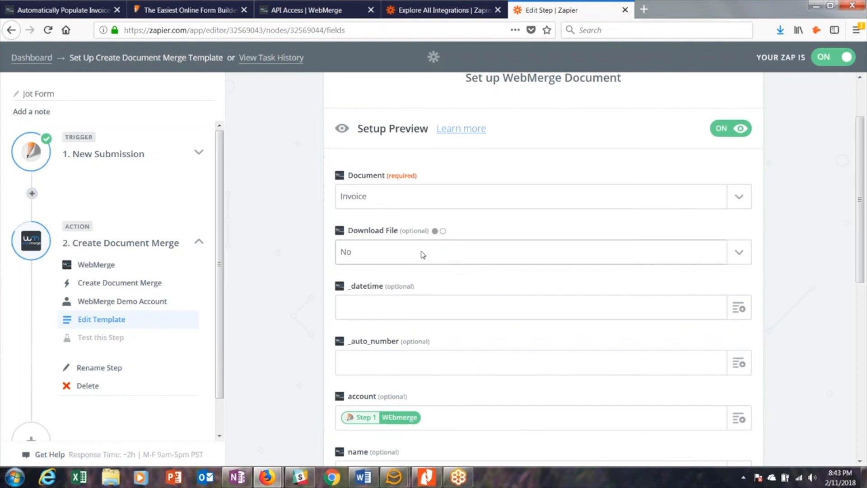
- Insert the submission's Fields Company value into the account field, and remove the duplicate entry
scroll(423, 254, "down", 3)
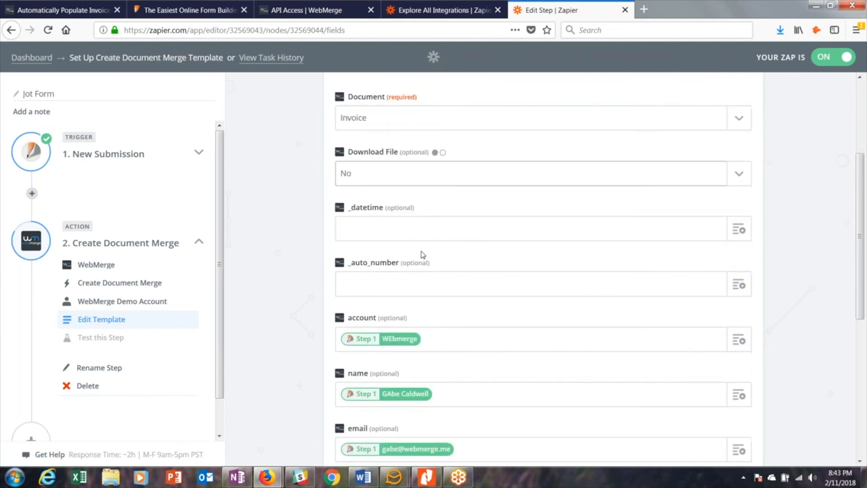
scroll(423, 255, "down", 1)
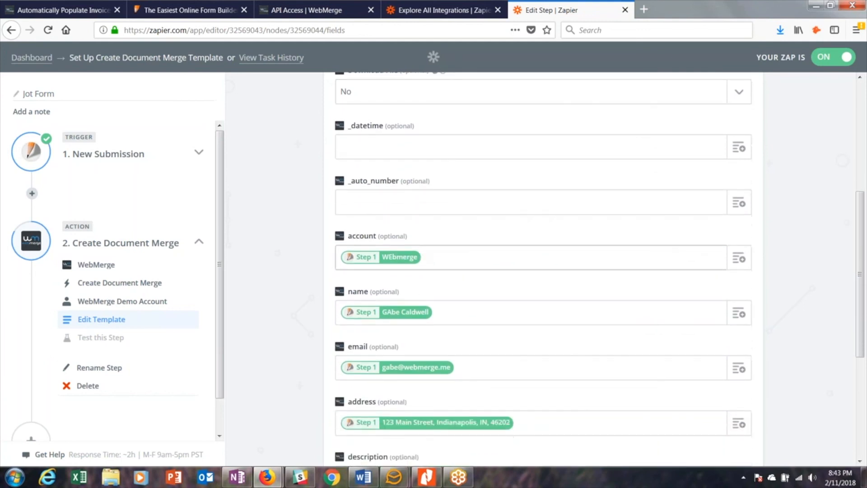
scroll(423, 254, "down", 3)
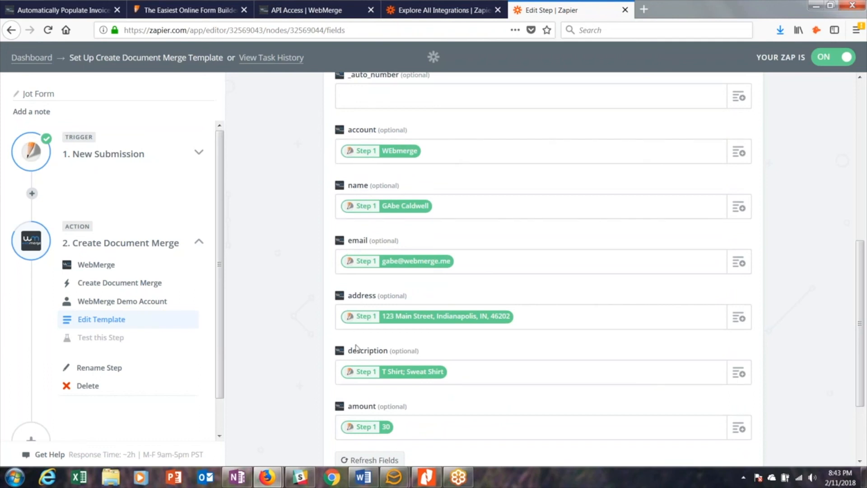
left_click(739, 152)
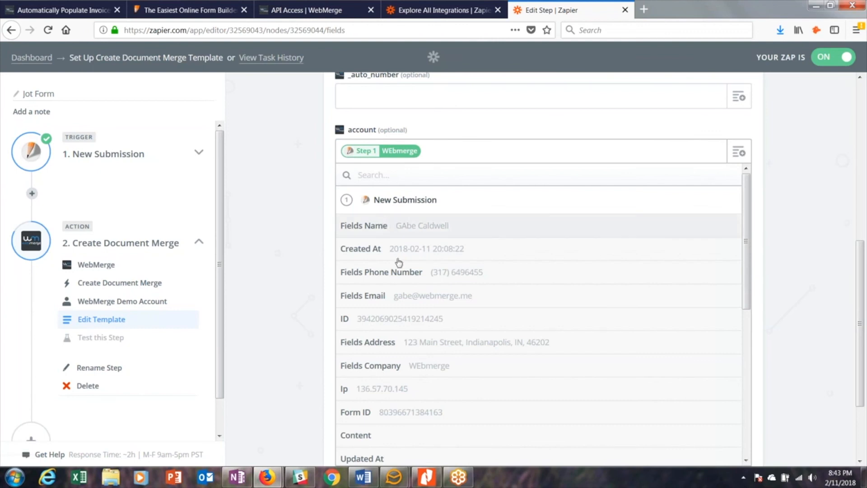
left_click(396, 366)
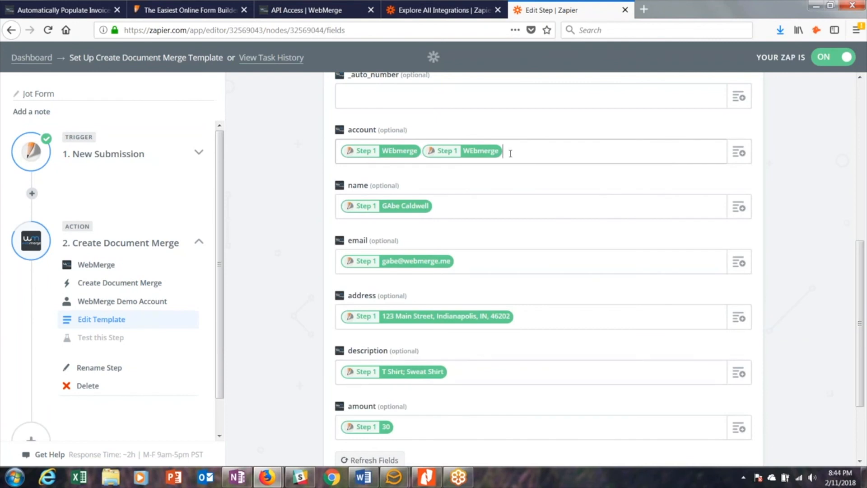
key("BackSpace")
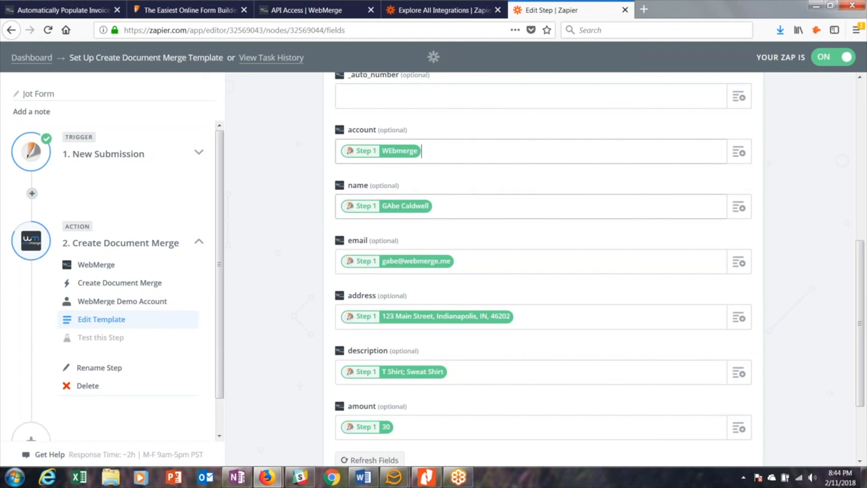
- Examine the JotForm submission fields available for the document's name field, and close the list
left_click(747, 212)
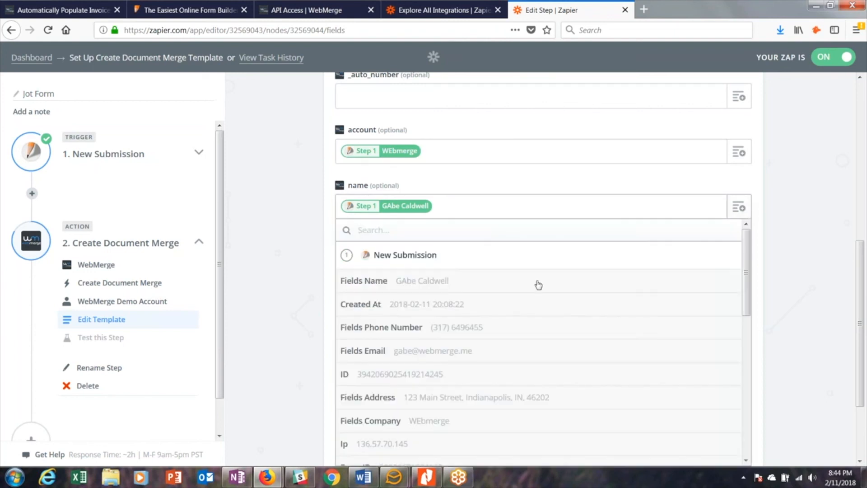
scroll(472, 379, "down", 1)
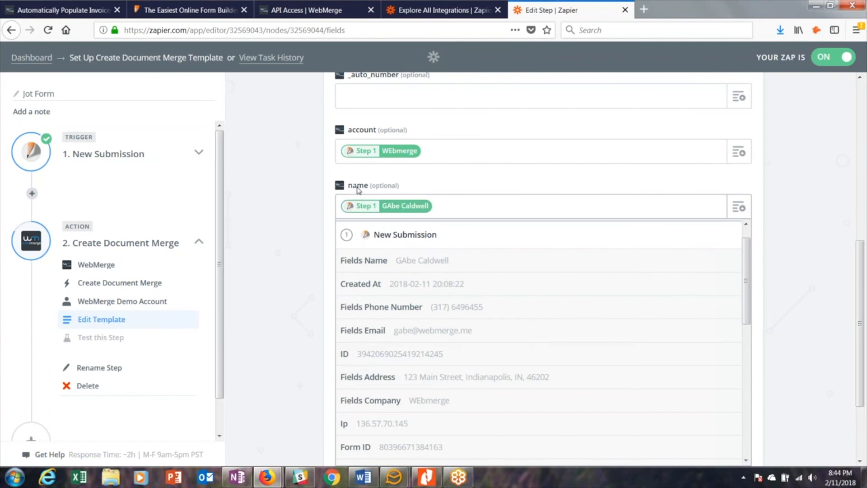
left_click(310, 202)
- Accept the WebMerge field mappings and finish the zap using the existing test sample
scroll(311, 203, "down", 3)
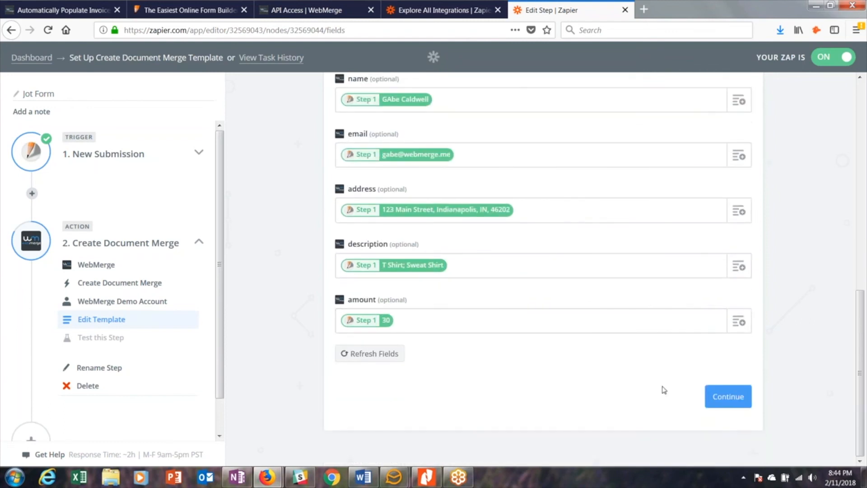
left_click(720, 396)
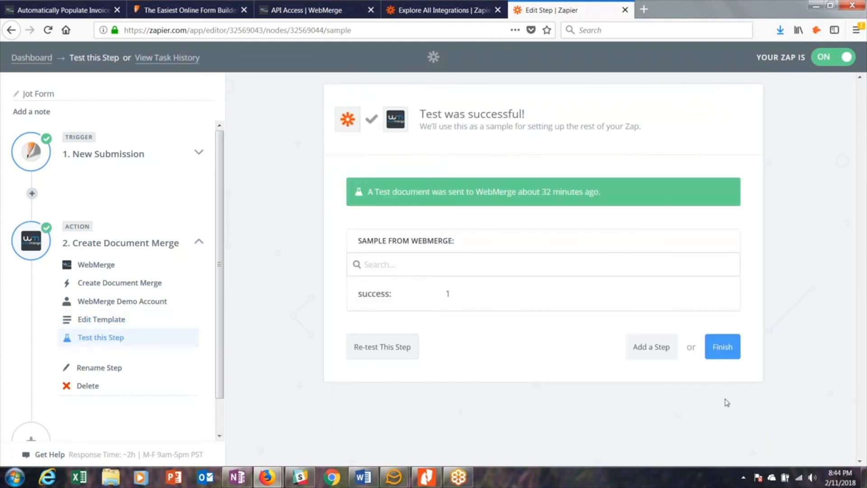
left_click(721, 352)
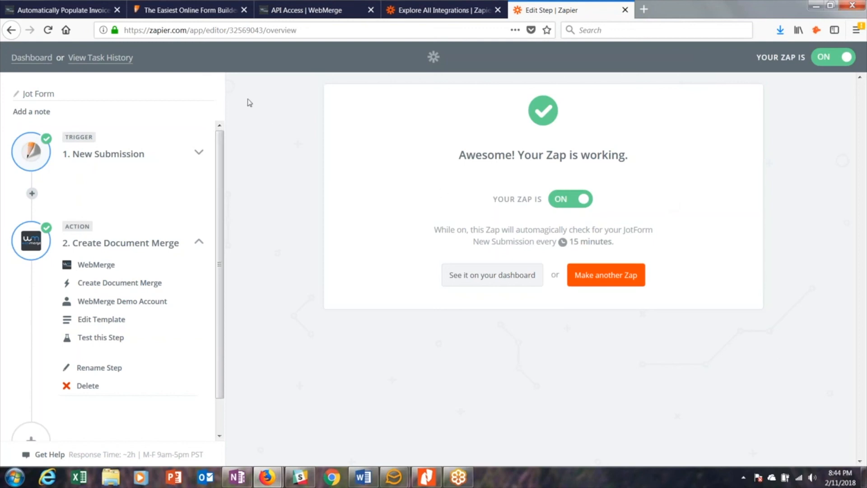
- Switch to the ABC Company Order Form in JotForm
left_click(197, 12)
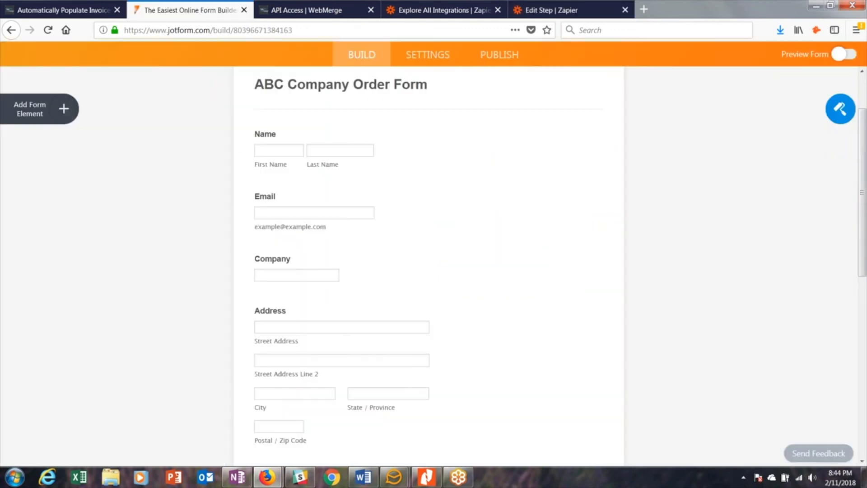